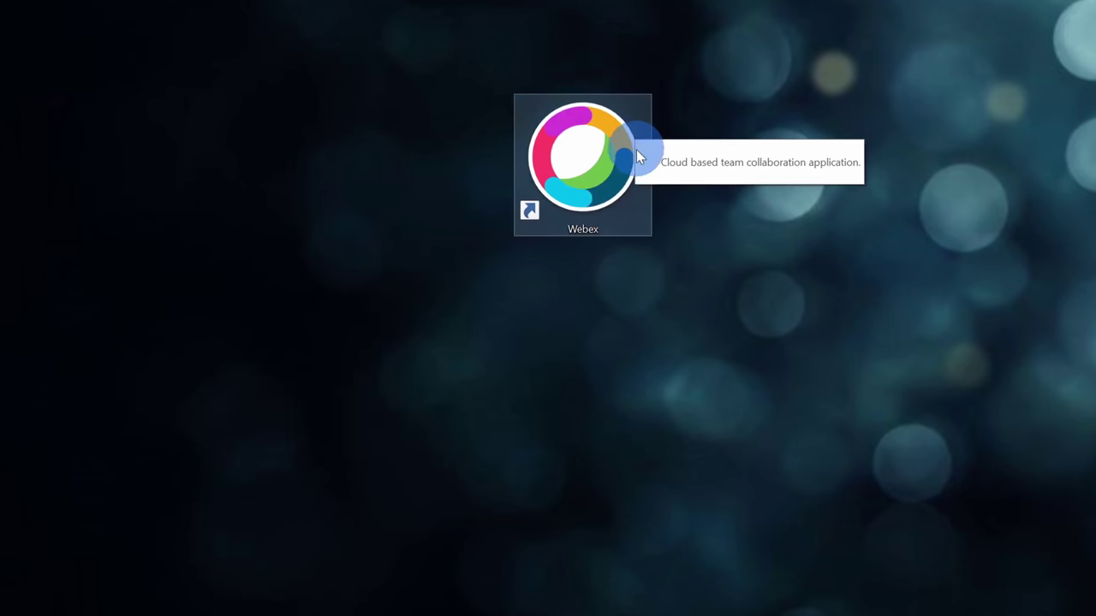
- Launch Webex from the desktop shortcut and join a meeting with your camera live
double_click(592, 165)
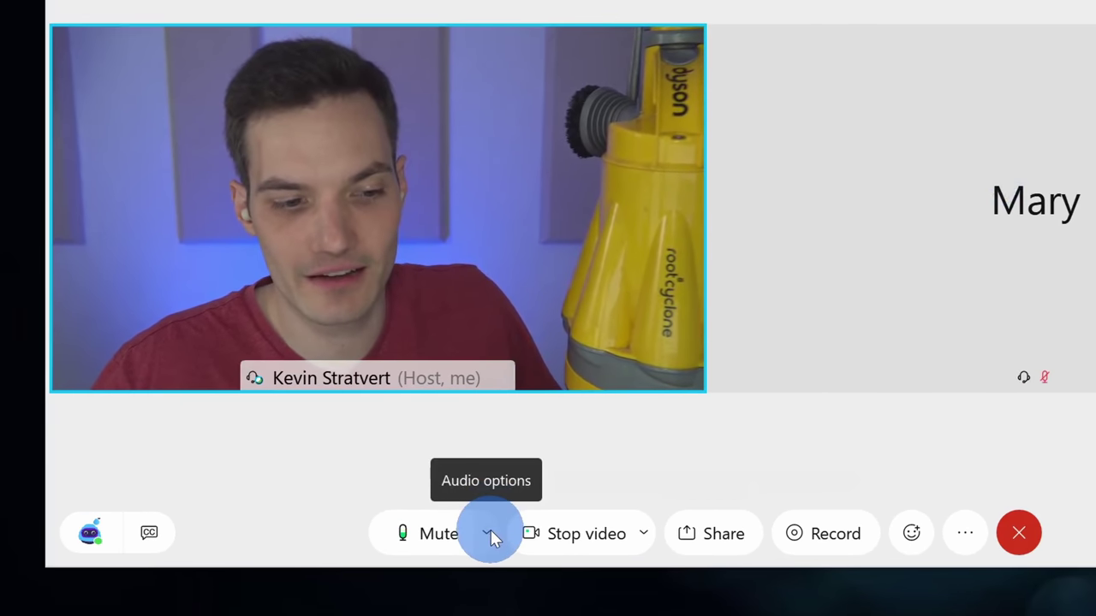
- Tick Remove background noise in the meeting's audio settings
left_click(490, 530)
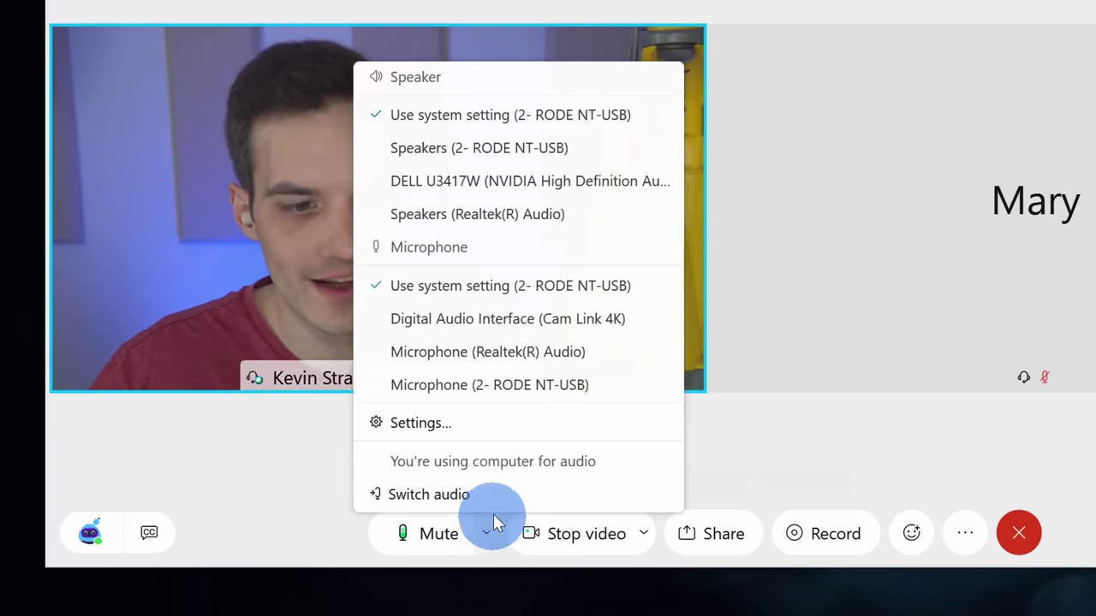
left_click(521, 424)
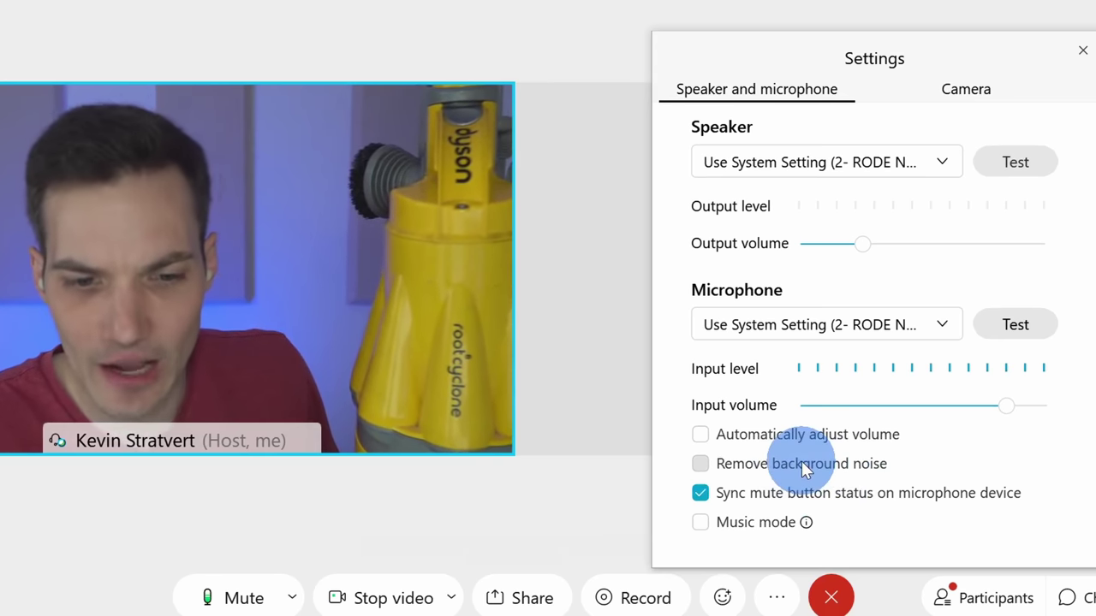
left_click(805, 470)
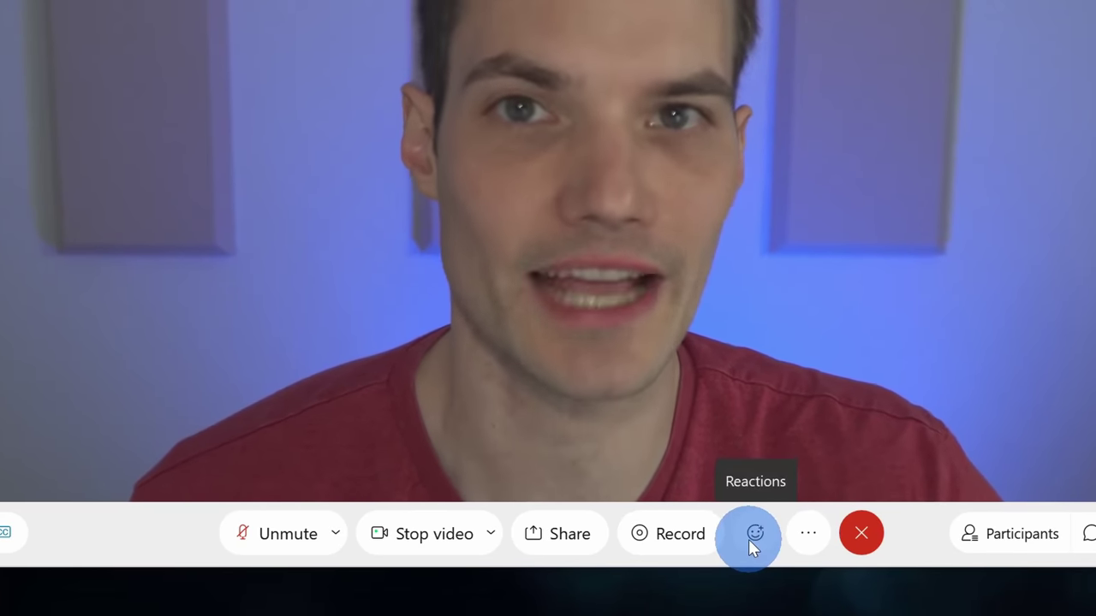
- Switch on Recognize hand gestures in the Reactions menu
left_click(748, 540)
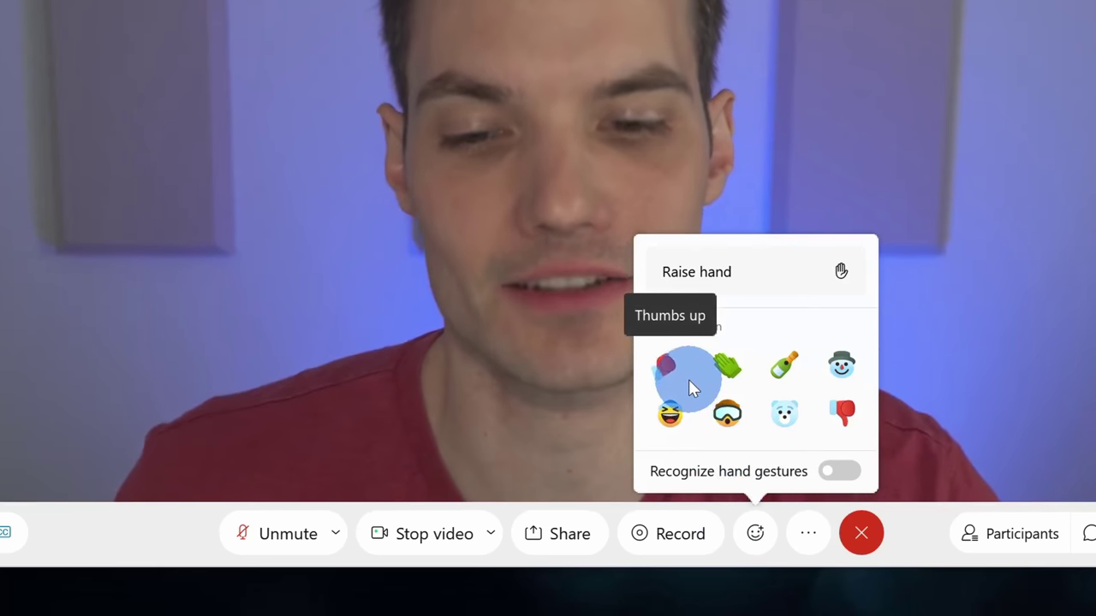
mouse_move(781, 476)
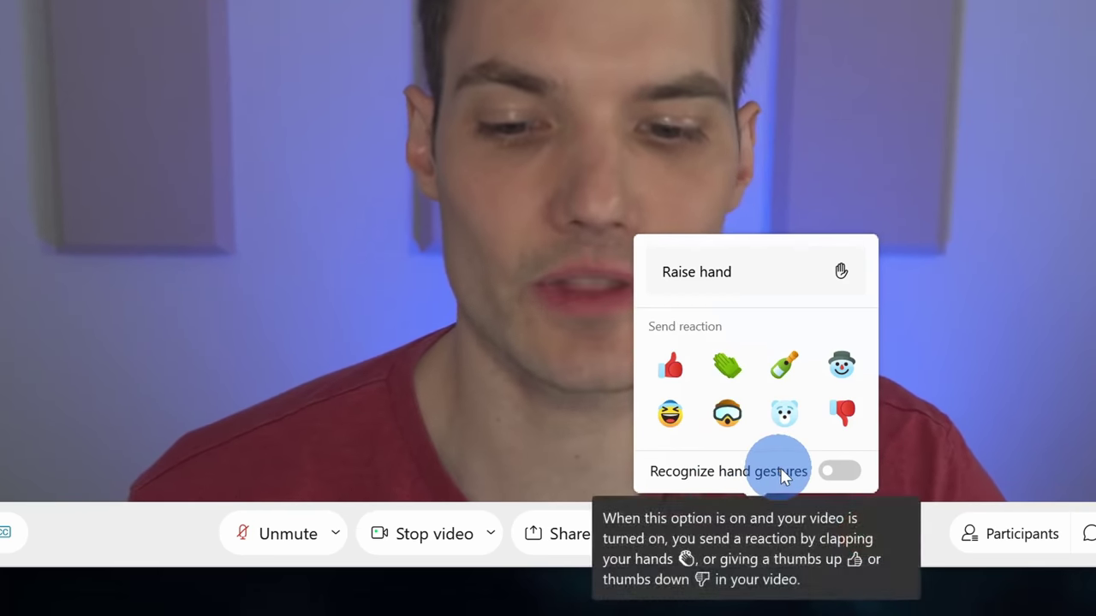
left_click(839, 472)
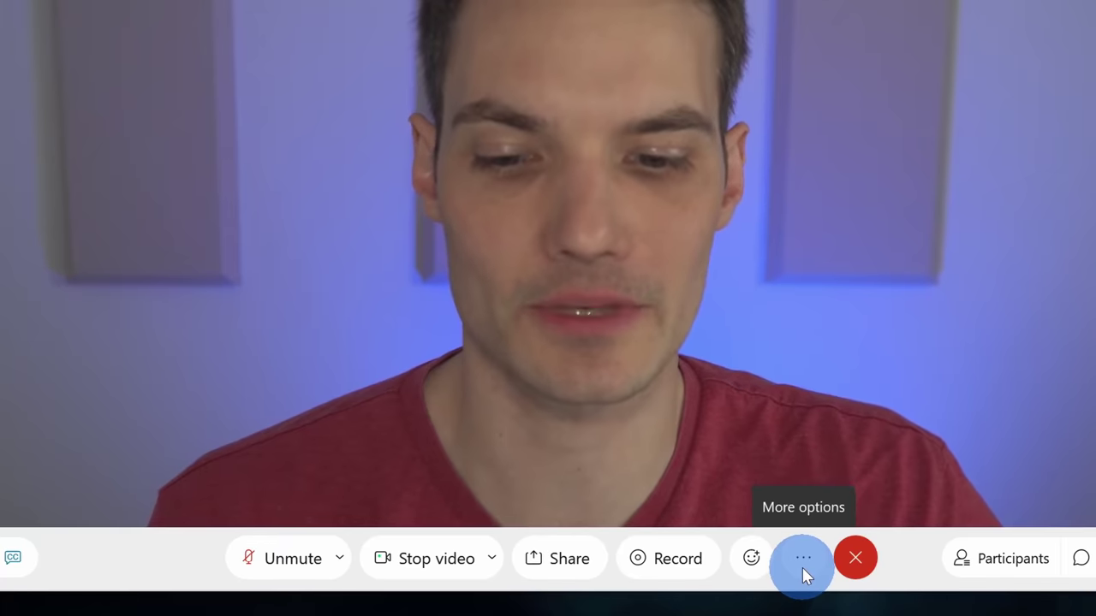
- Enable breakout sessions under More options and drag the assignments dialog aside
left_click(802, 568)
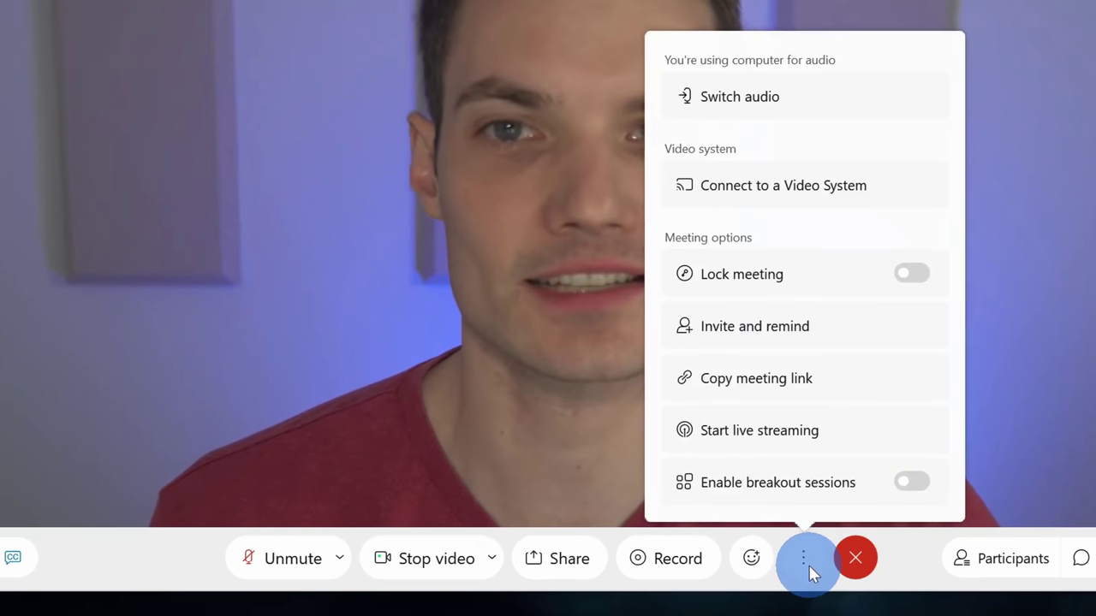
left_click(913, 482)
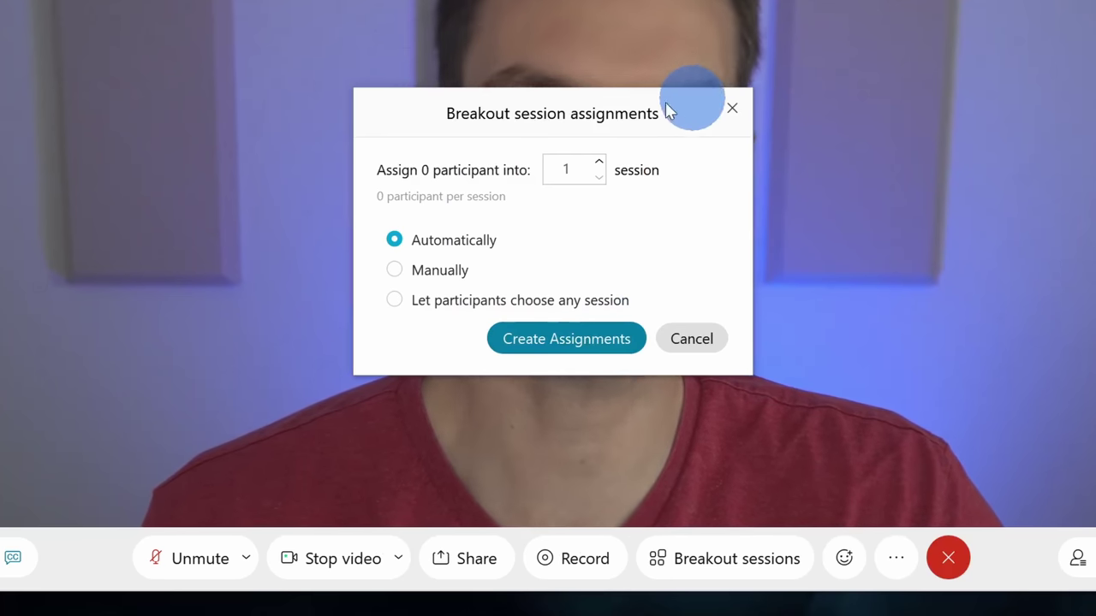
left_click_drag(586, 113, 217, 96)
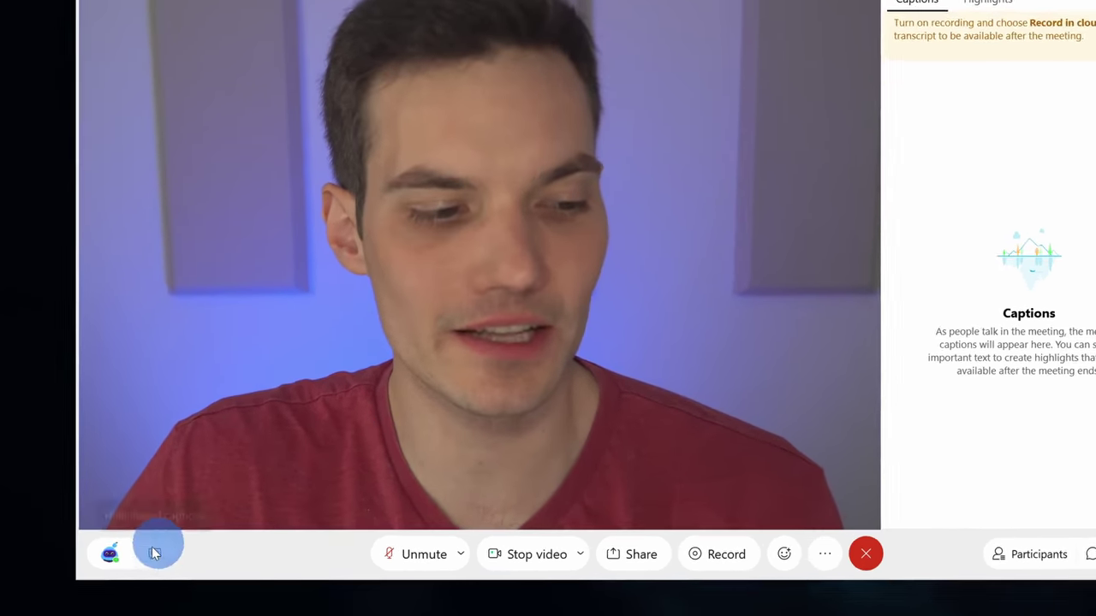
- Show the Captions & Highlights panel and unmute so your speech gets captioned
left_click(113, 557)
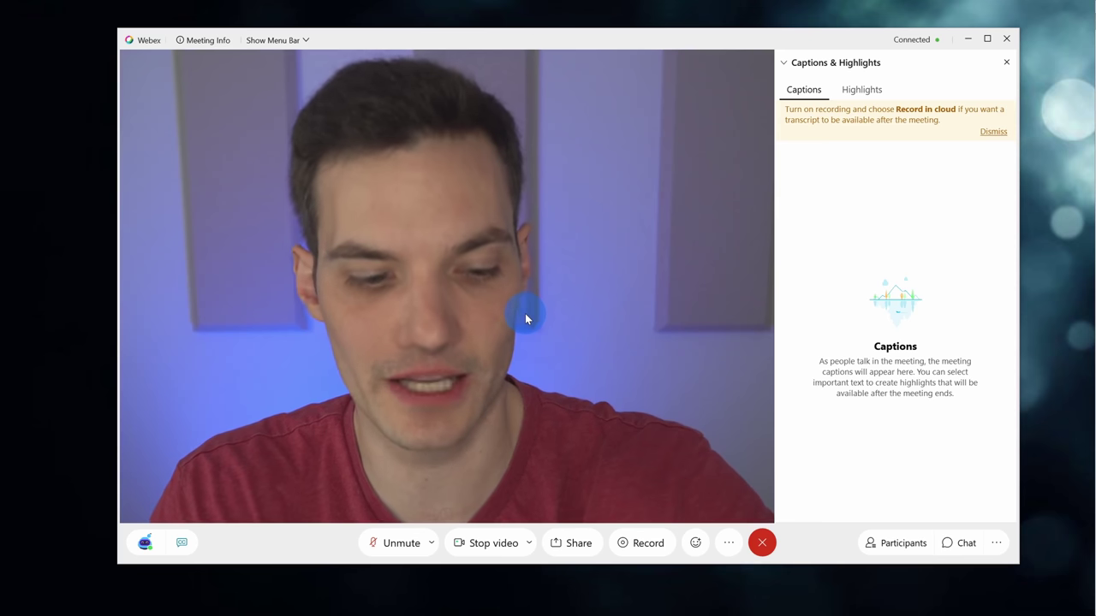
left_click(391, 546)
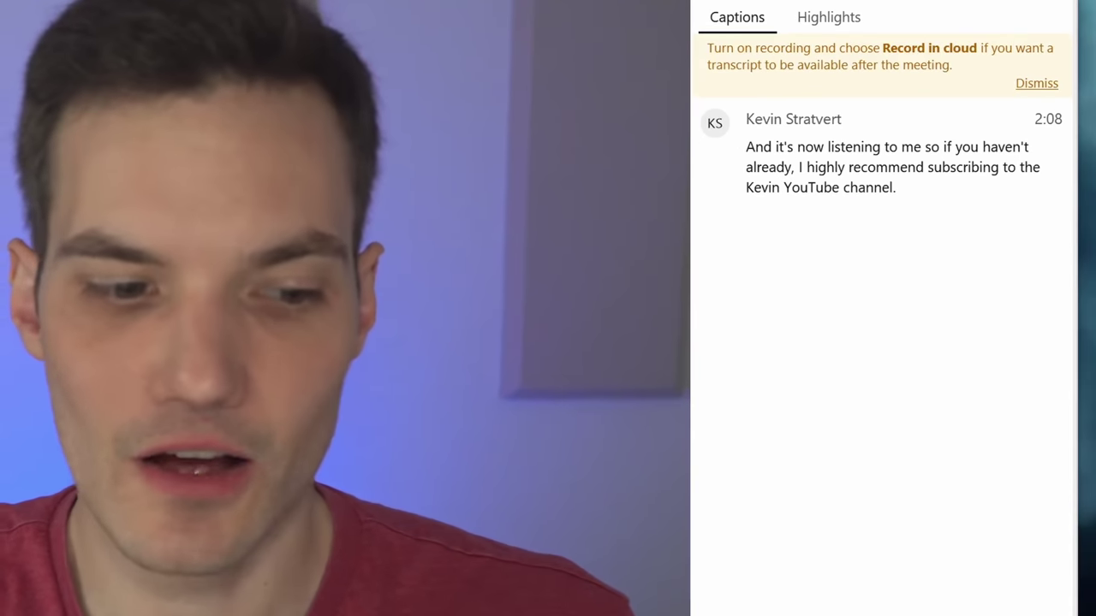
mouse_move(745, 176)
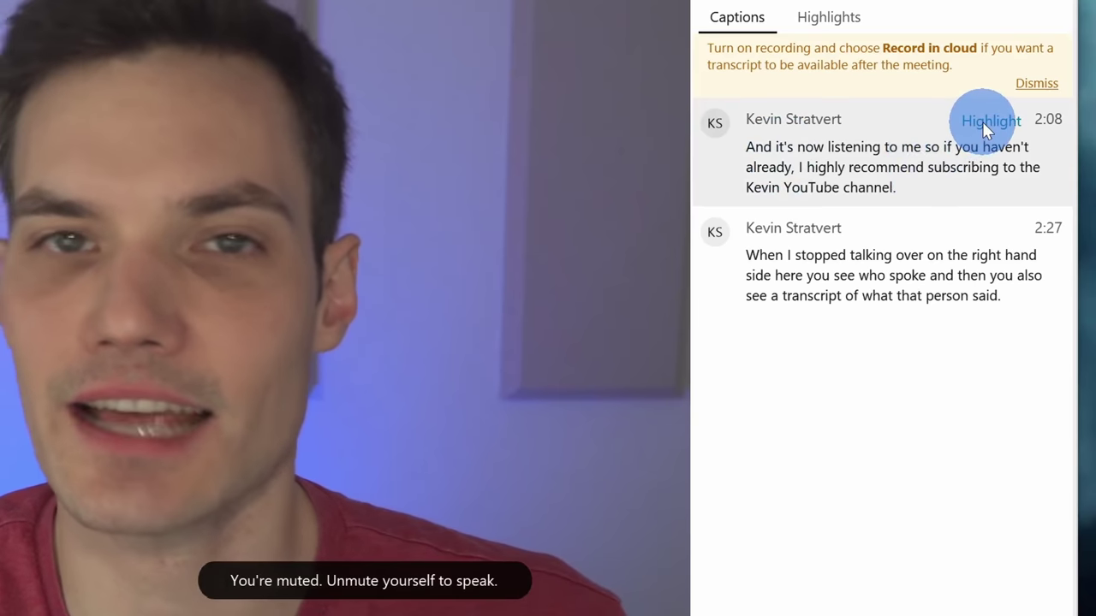
- Highlight the 2:08 caption about subscribing to the channel
left_click(985, 121)
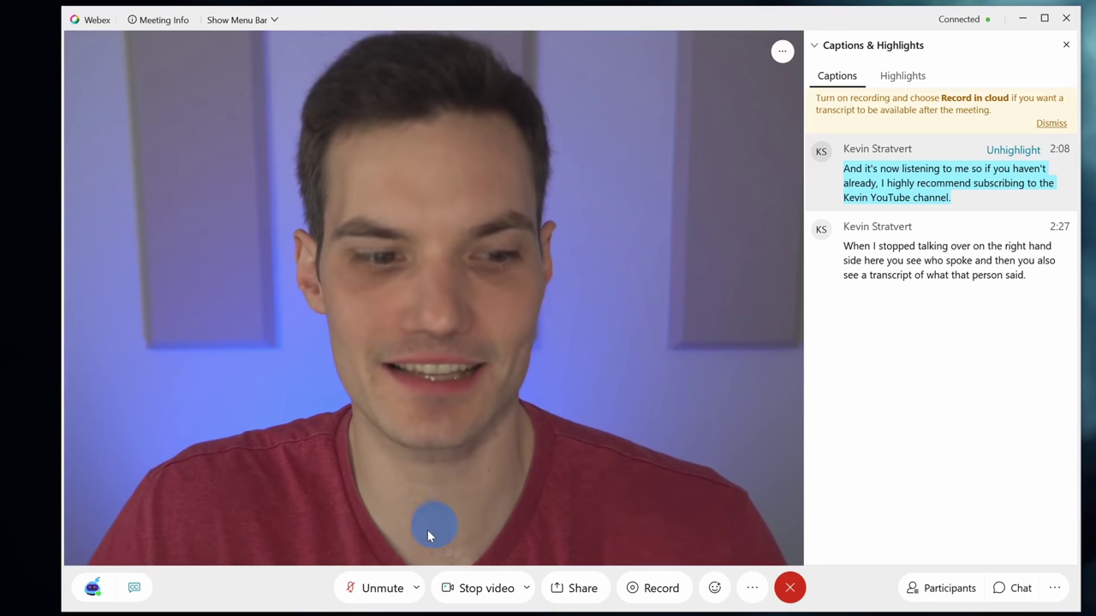
- Unmute to speak an 'OK Webex, create a decision' command and view the Highlights tab
left_click(368, 589)
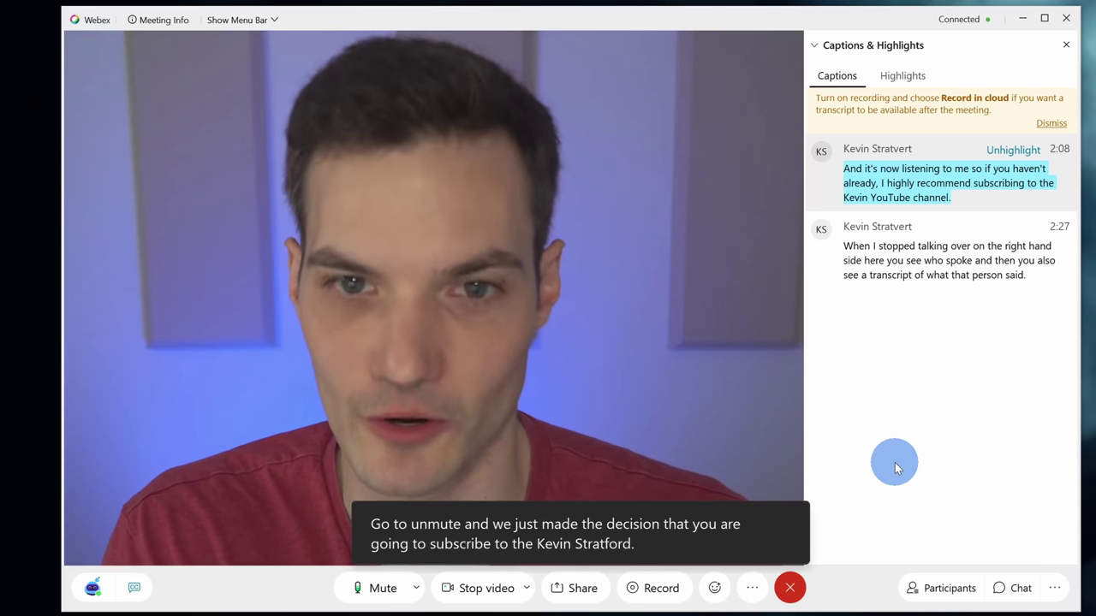
left_click(902, 75)
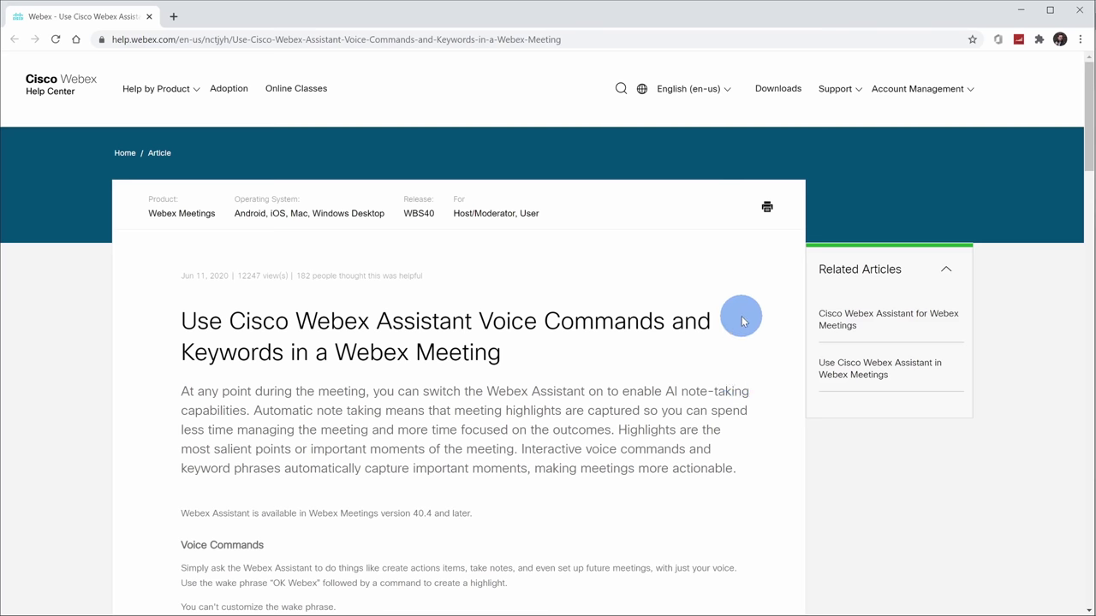
- Scroll the help article down to the Keywords table with Action item, Decision and Note phrases
scroll(742, 321, "down", 4)
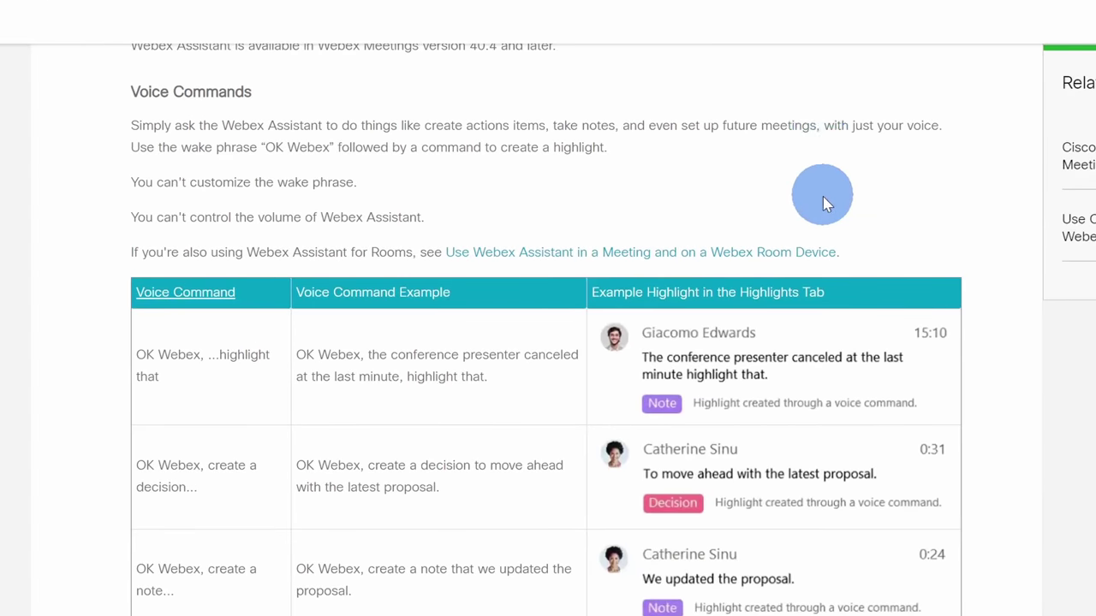
scroll(823, 199, "down", 6)
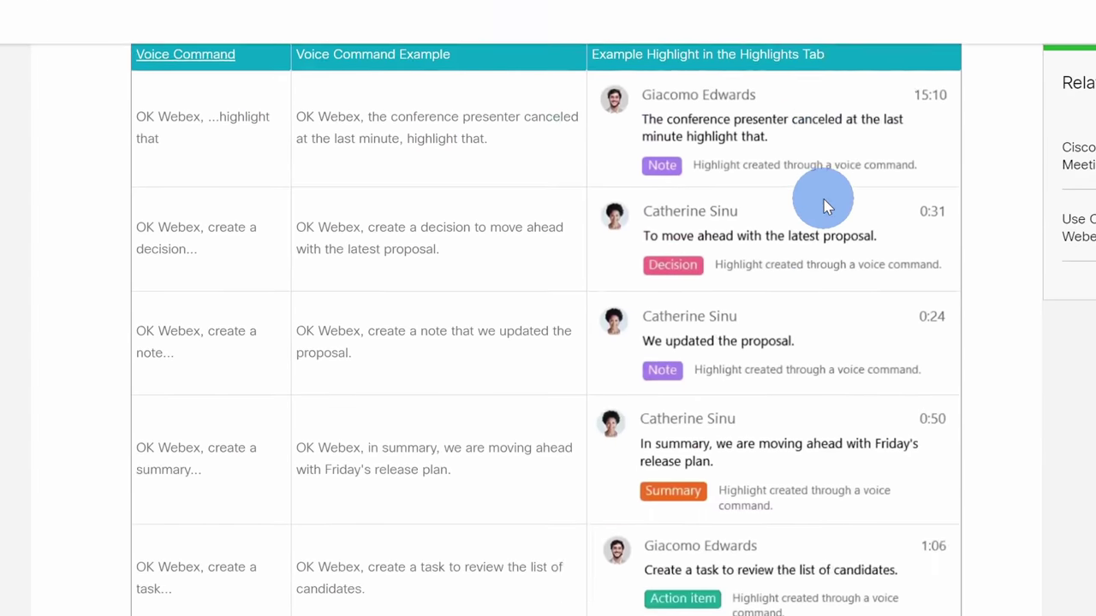
scroll(823, 193, "down", 8)
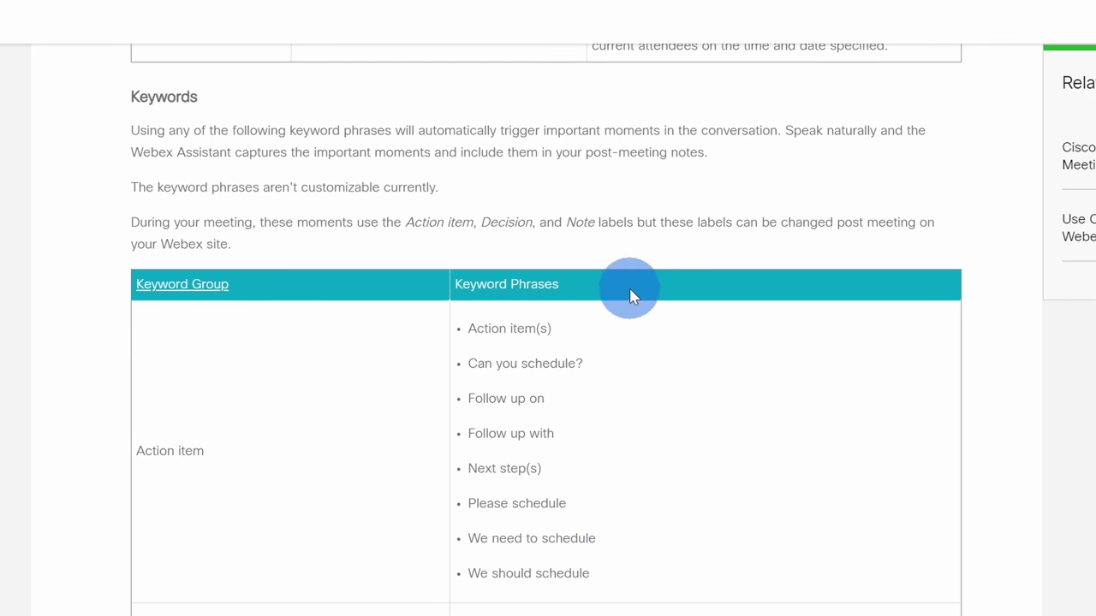
scroll(631, 295, "down", 3)
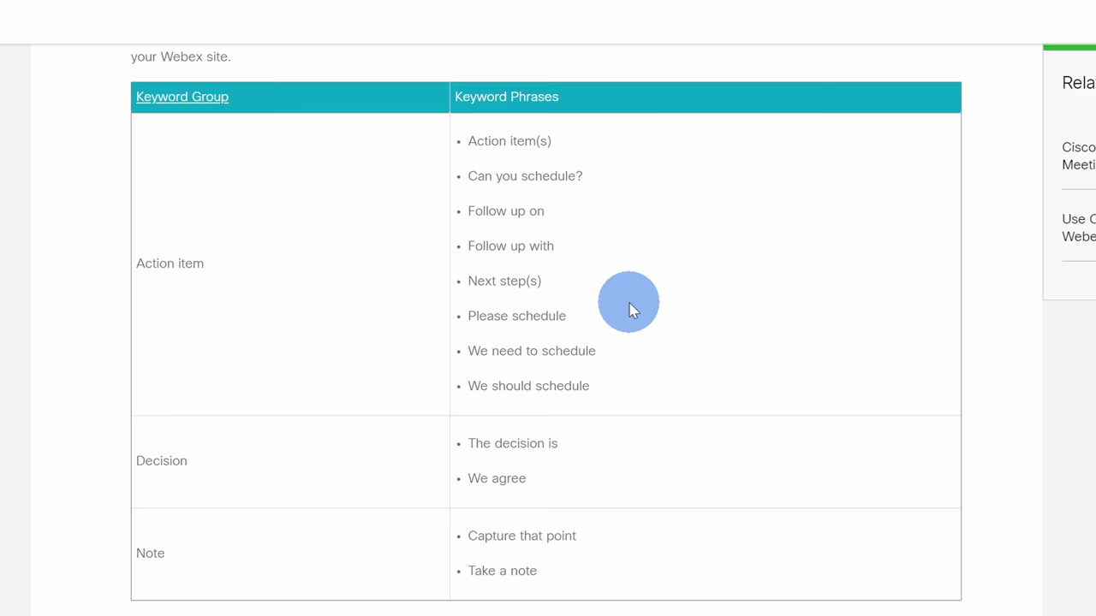
scroll(630, 306, "down", 6)
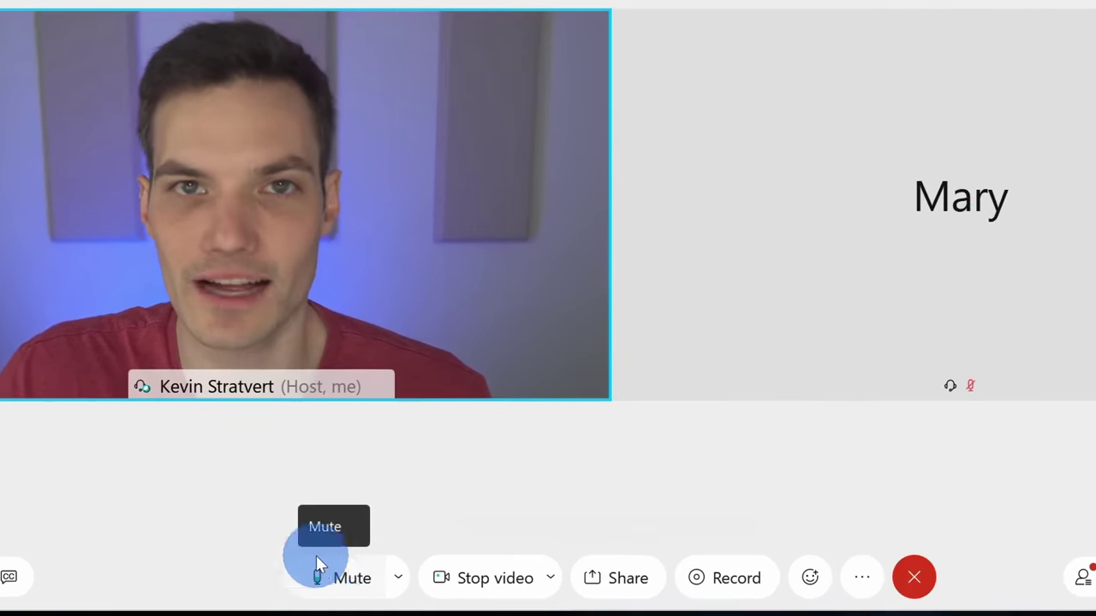
- Open the Speaker and microphone settings from the Mute button's audio options
left_click(401, 575)
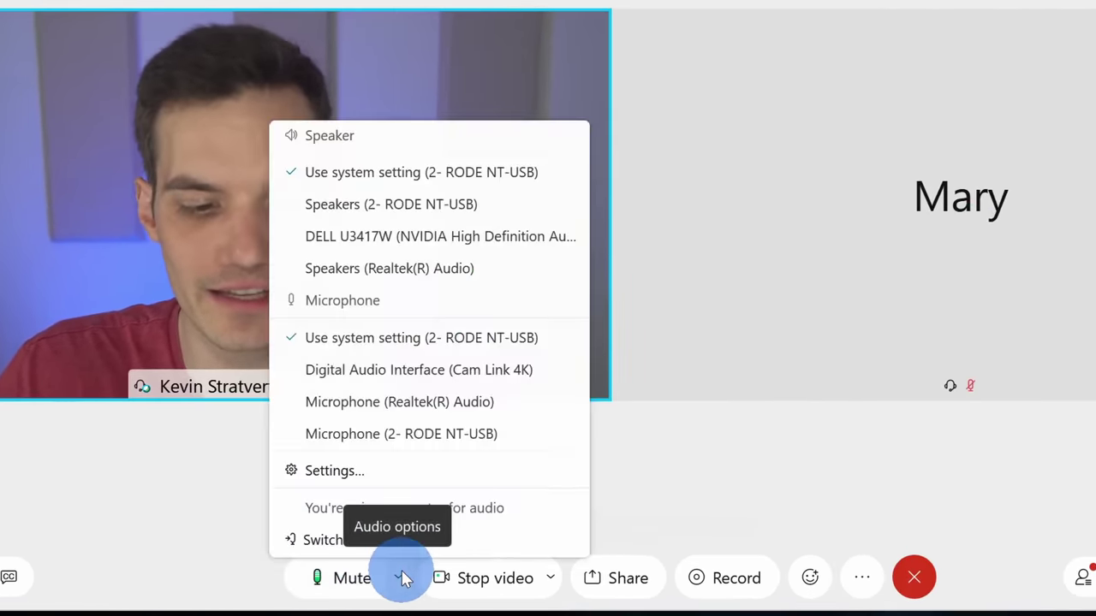
left_click(418, 471)
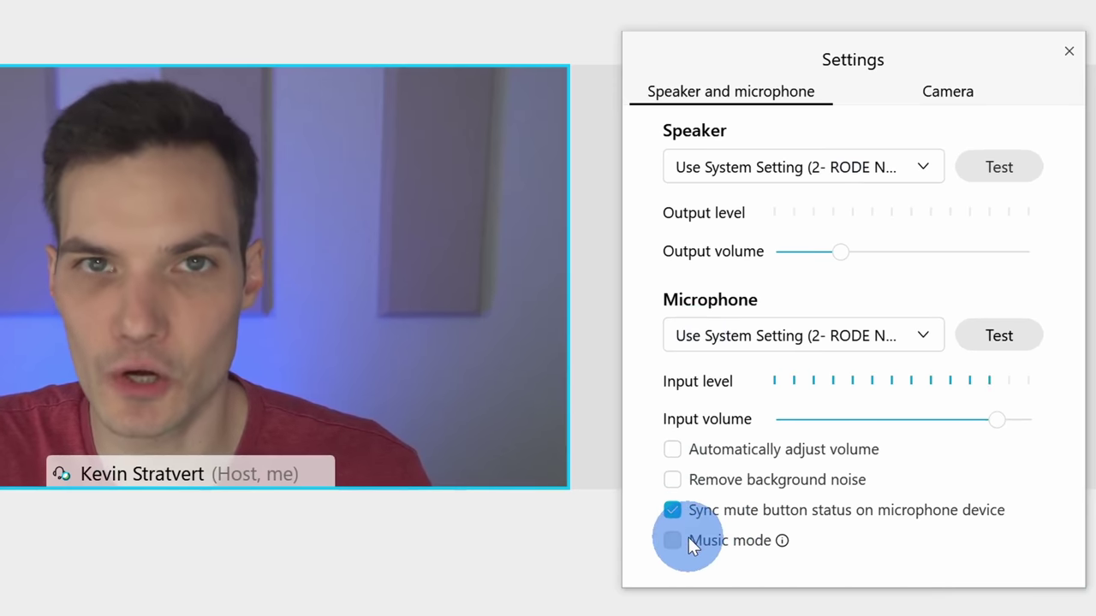
- Toggle Music mode on and off twice, leaving it unchecked
mouse_move(779, 543)
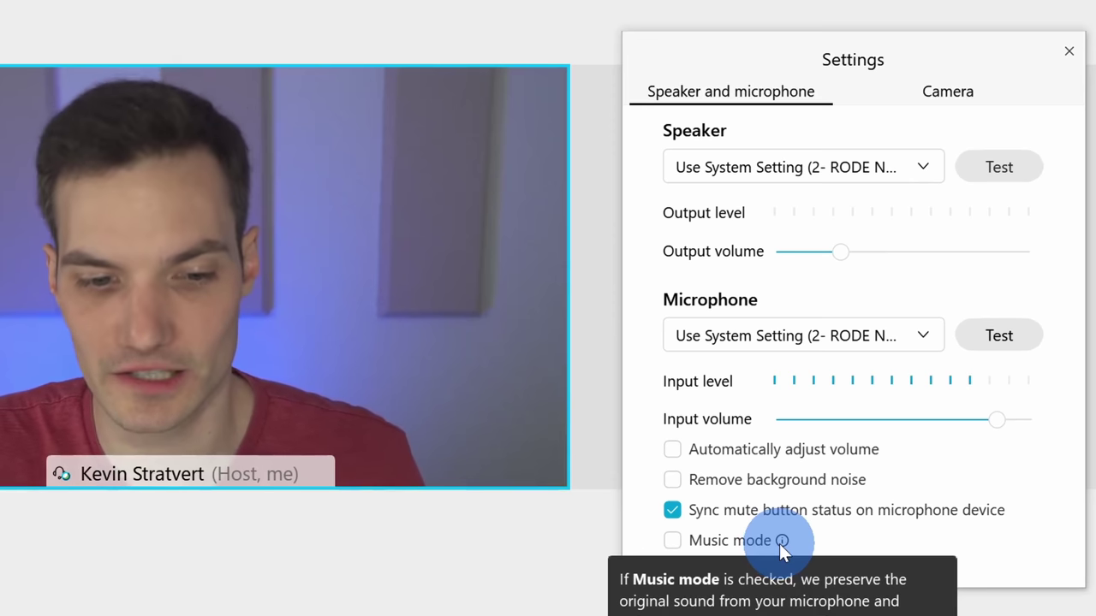
left_click(727, 543)
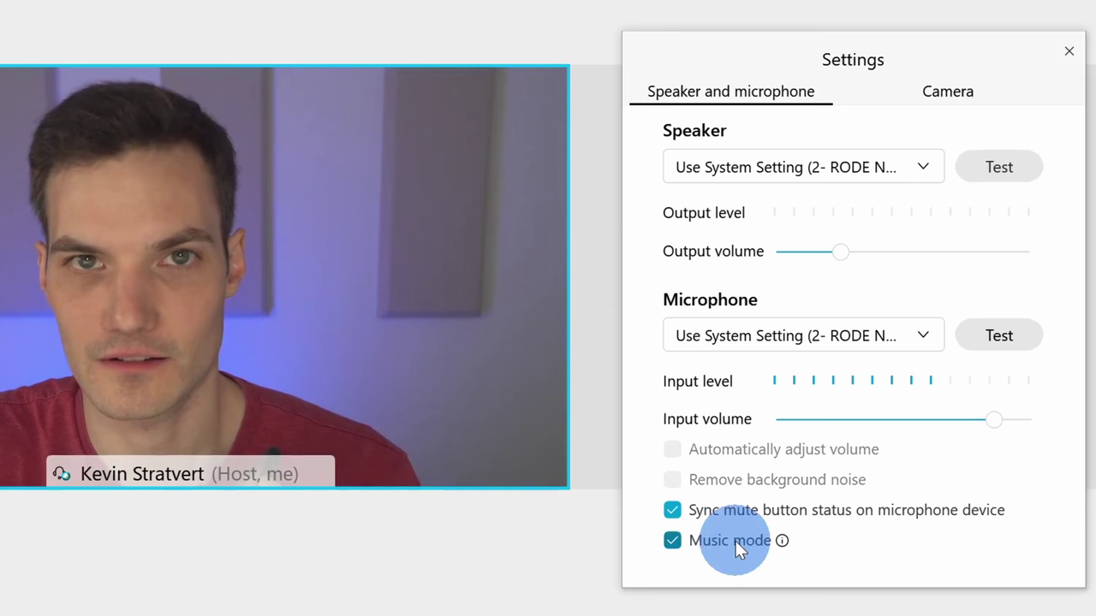
left_click(735, 541)
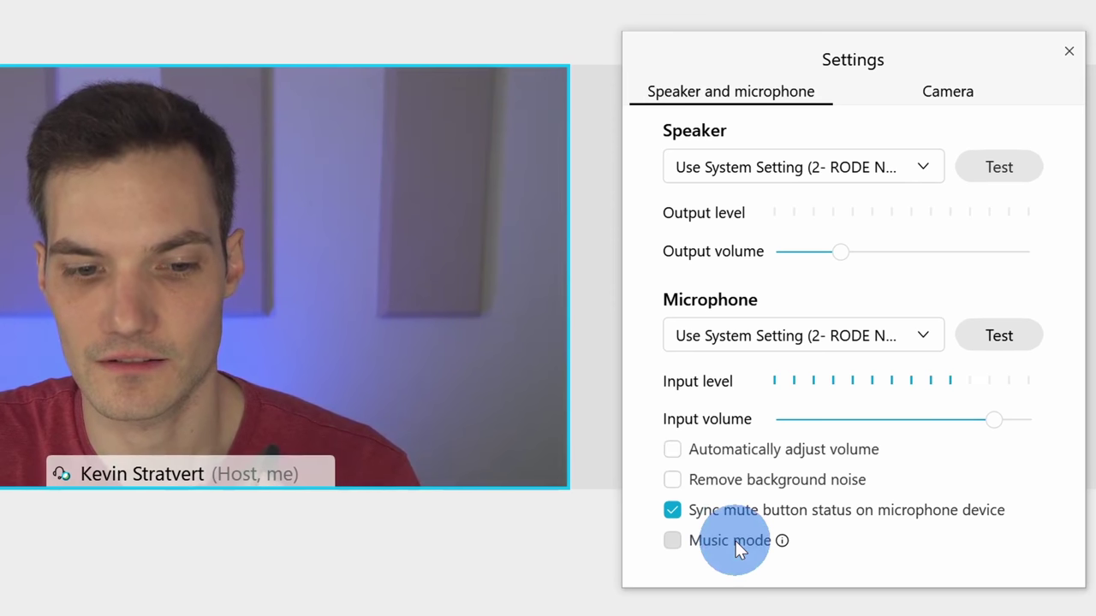
left_click(735, 541)
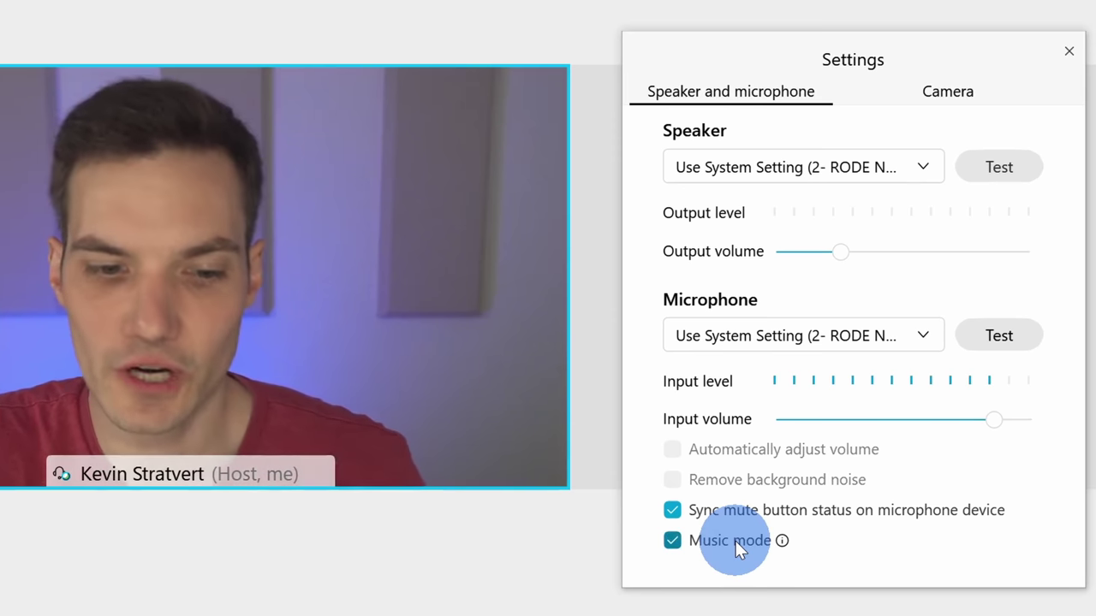
left_click(735, 541)
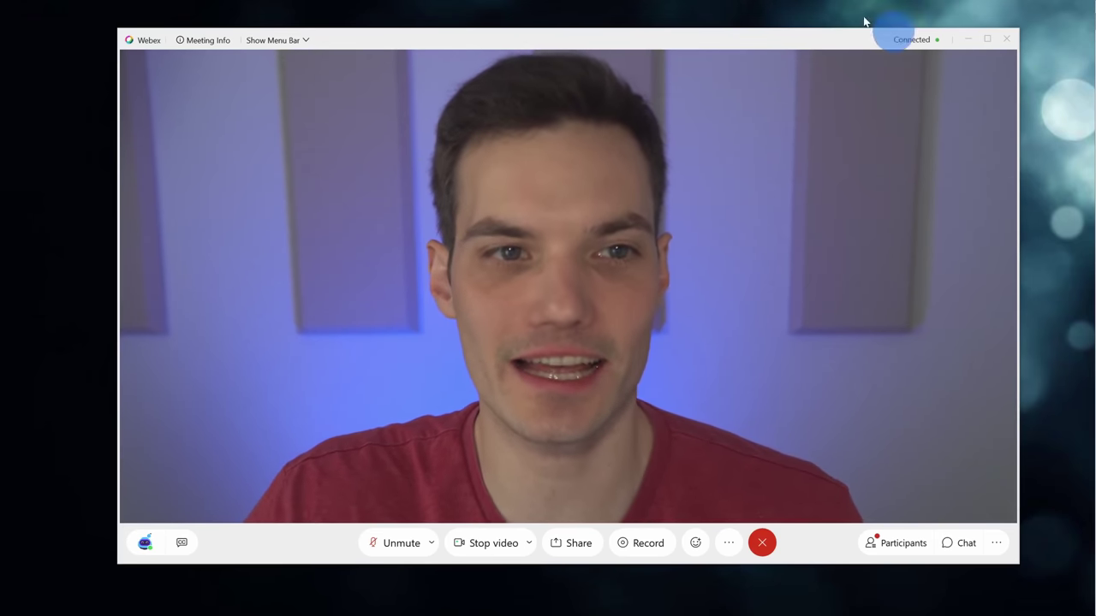
- Dismiss the Webex Assistant popup and reveal the meeting's menu bar
left_click(129, 548)
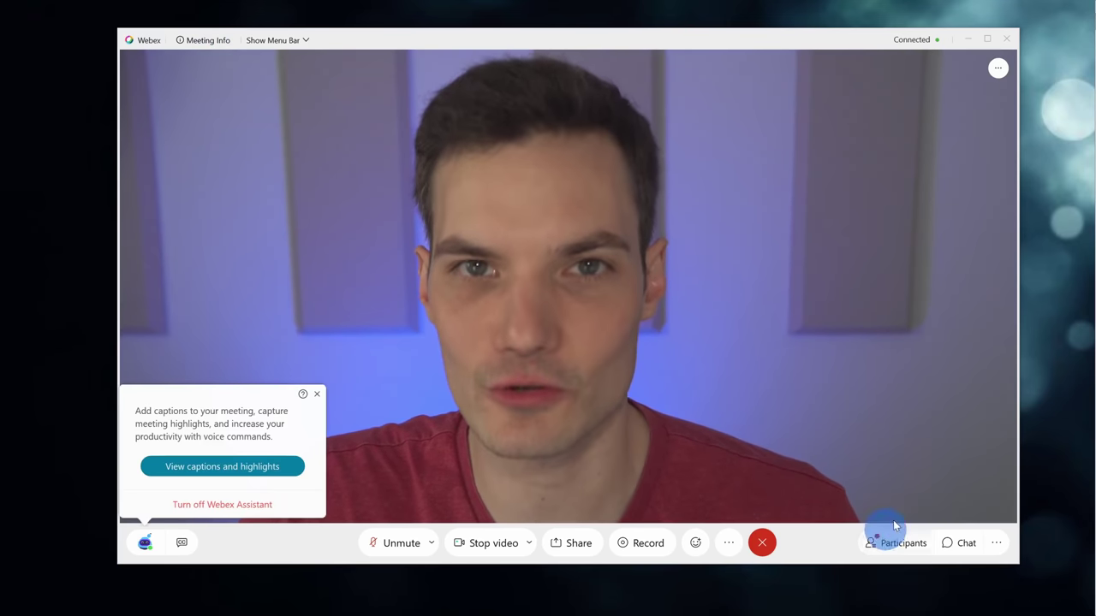
left_click(855, 398)
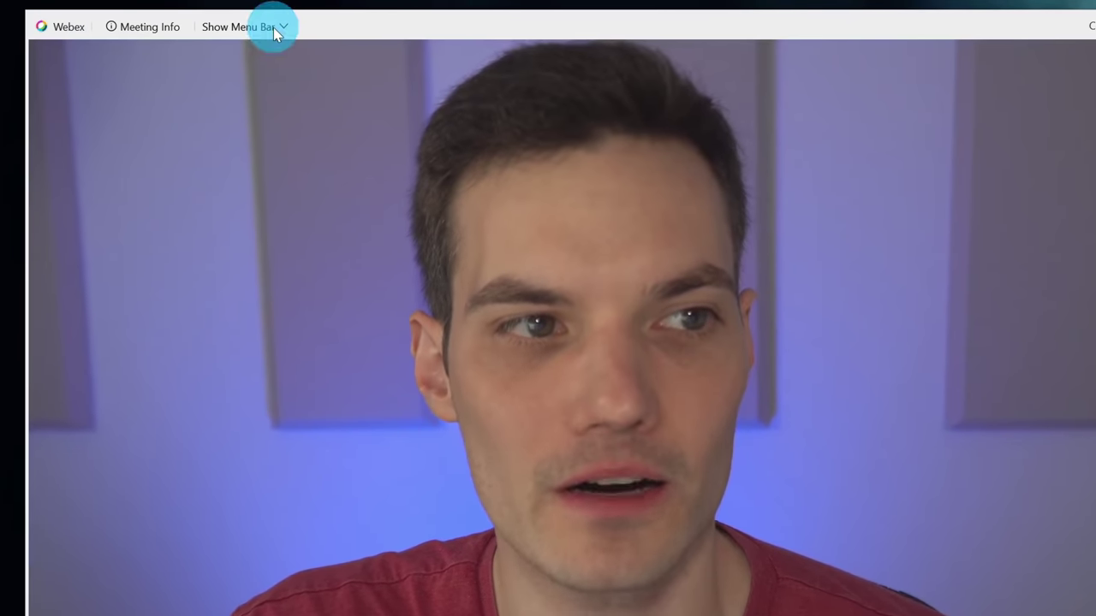
left_click(274, 27)
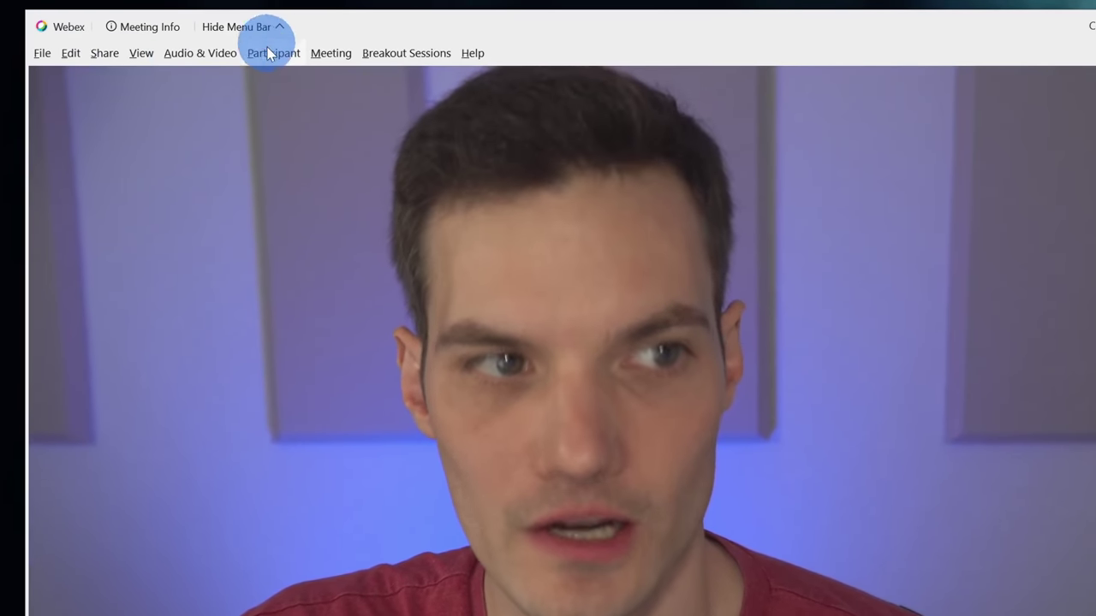
- Switch the meeting window to Dark Theme via View > Themes
left_click(143, 58)
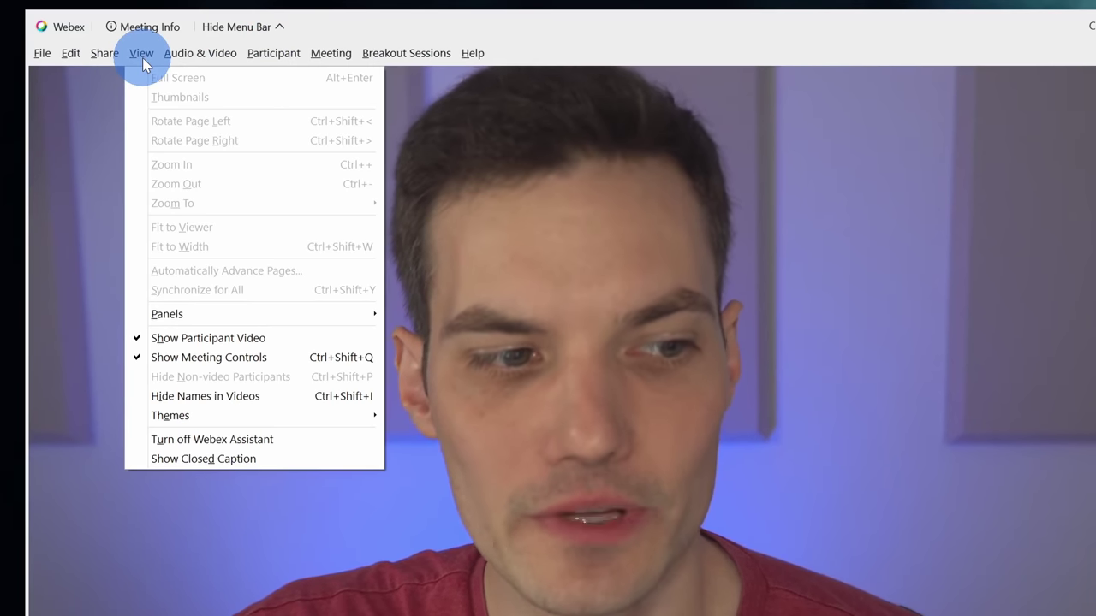
mouse_move(287, 420)
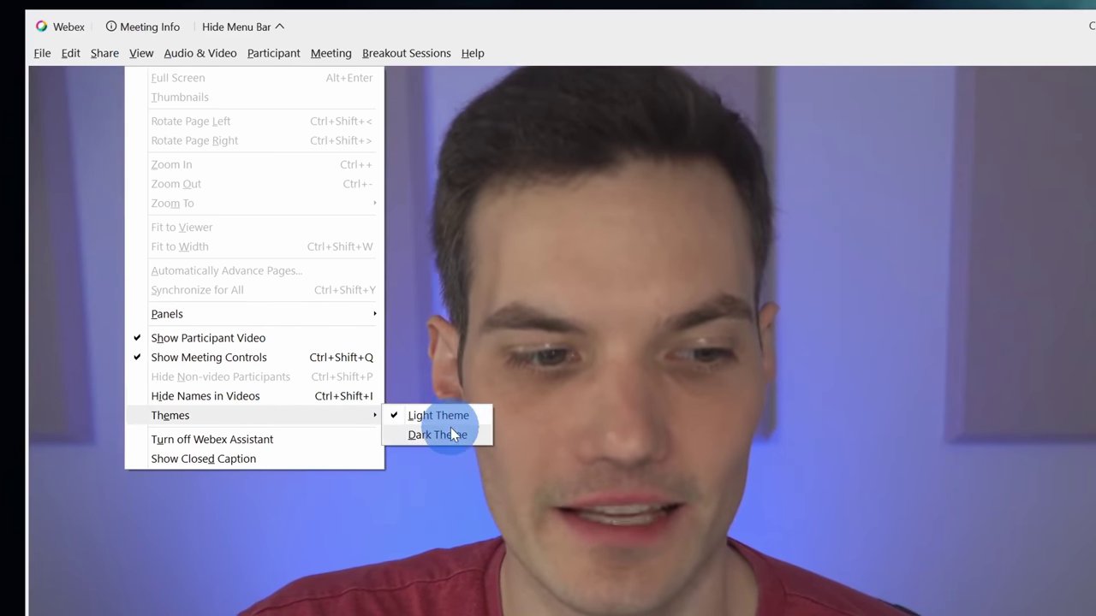
left_click(452, 435)
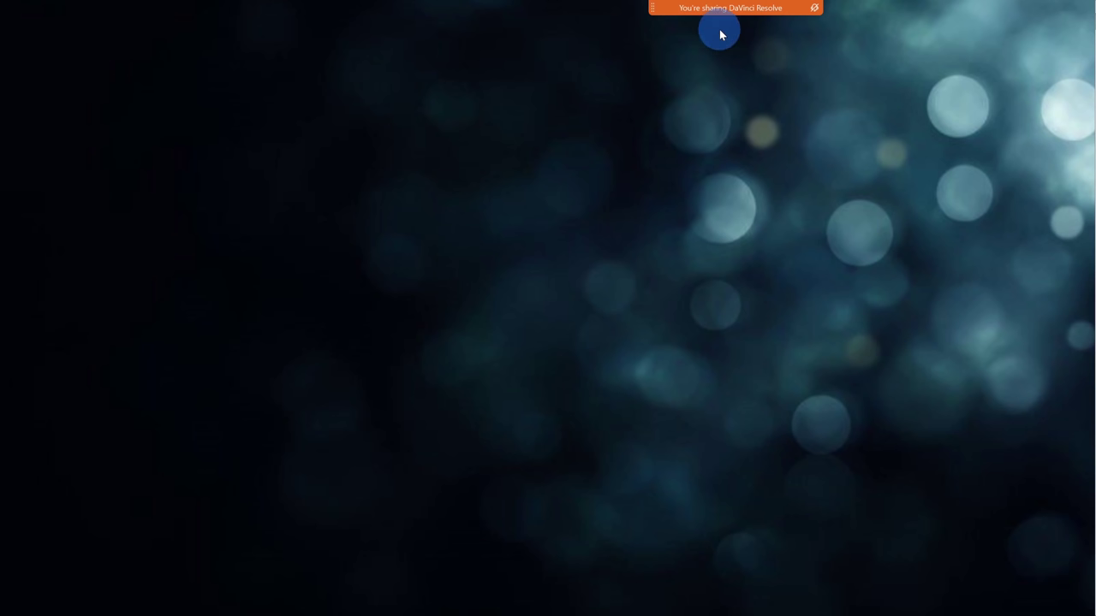
- Pop out the Participants and Chat panels during the share and move both to the top right
mouse_move(728, 2)
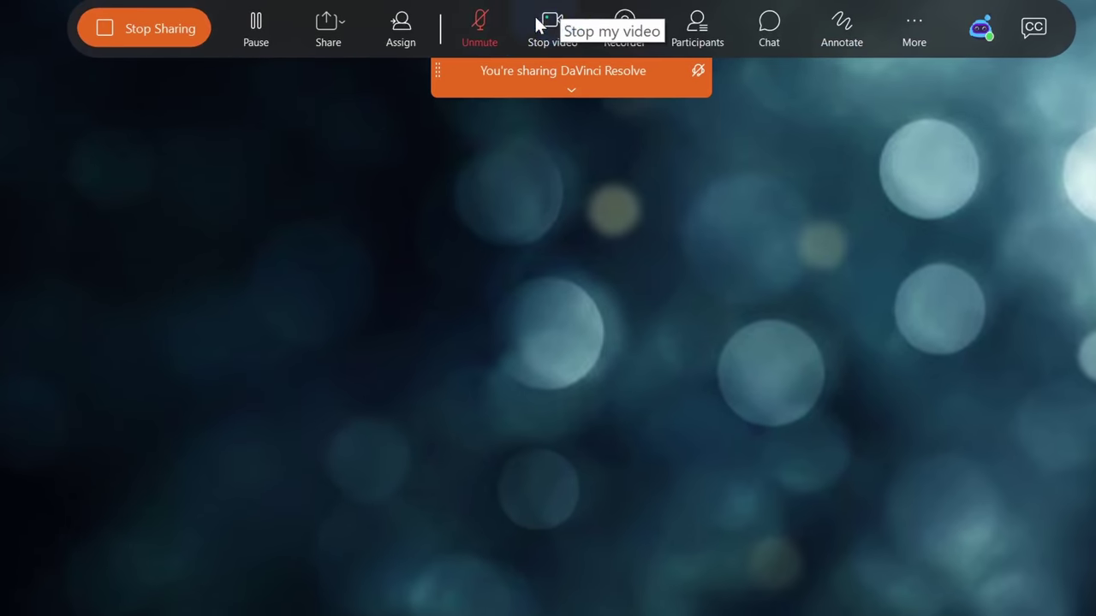
left_click(979, 31)
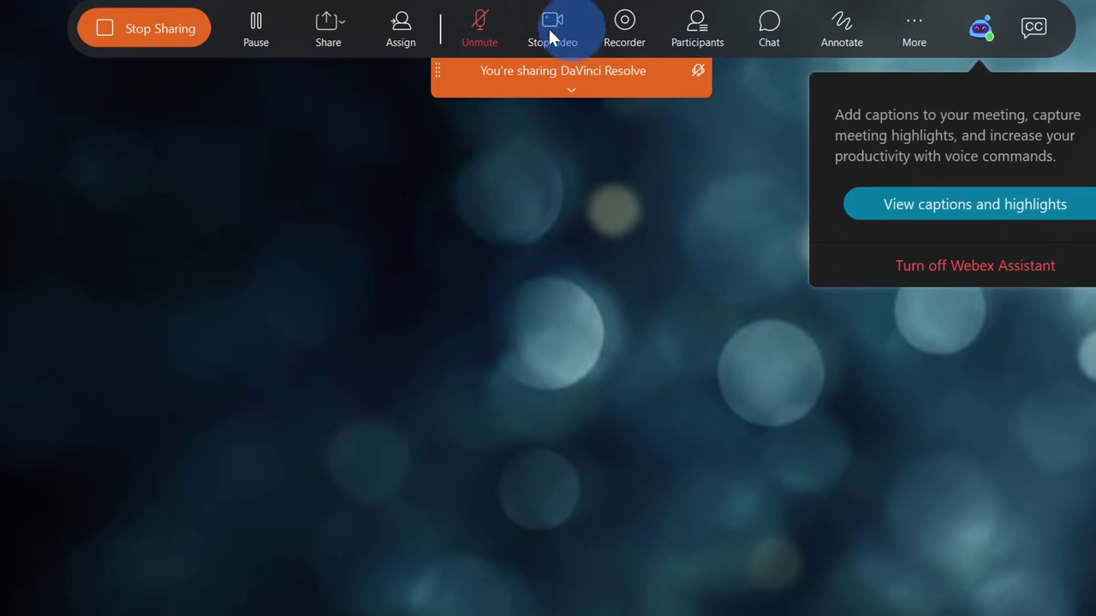
left_click(704, 28)
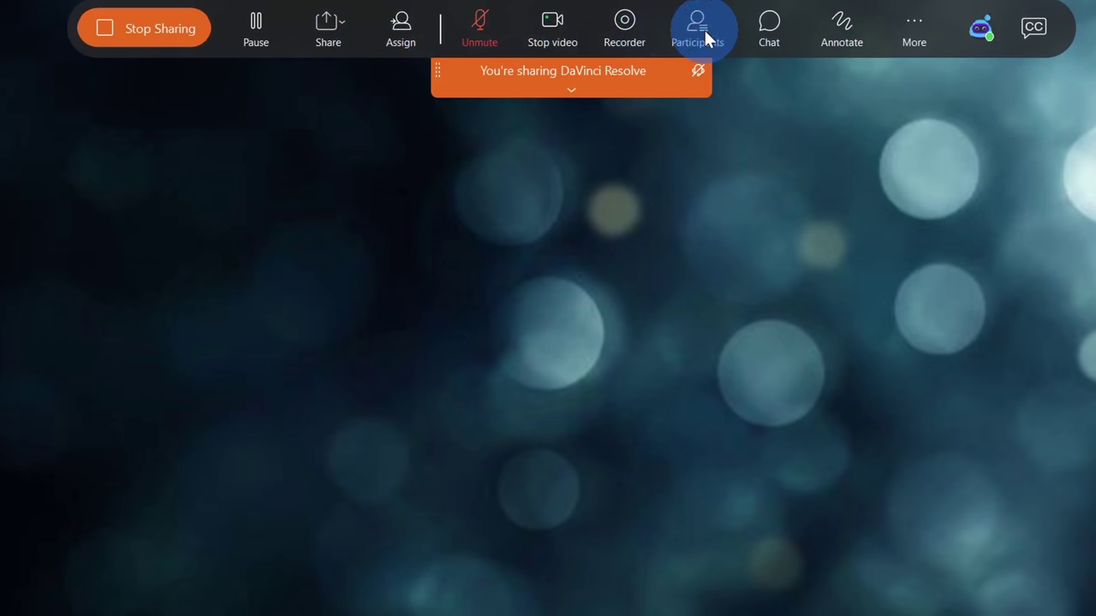
left_click(761, 29)
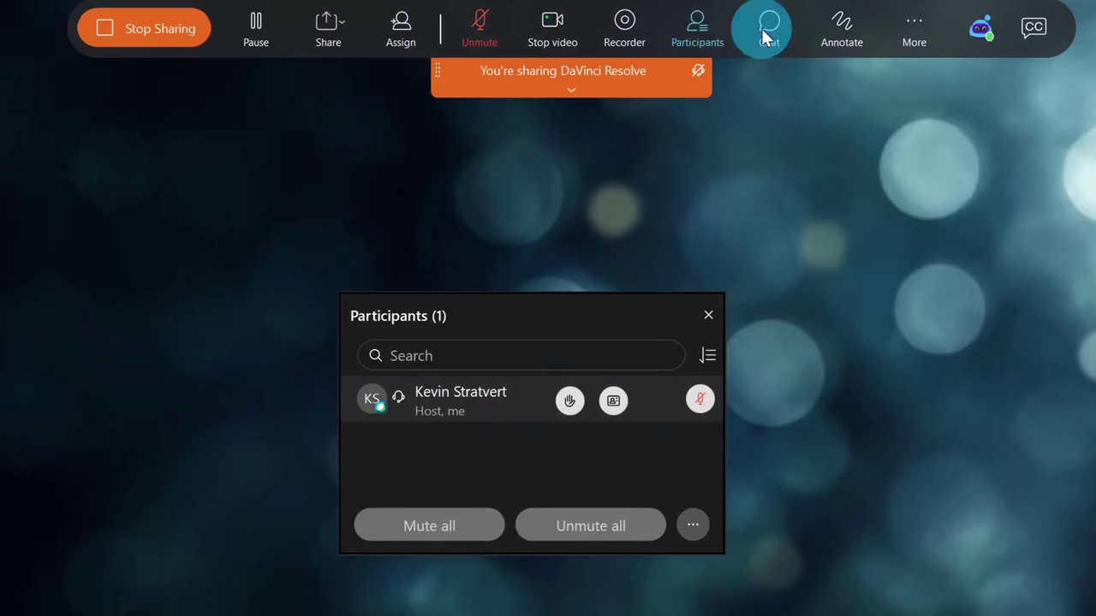
left_click(161, 343)
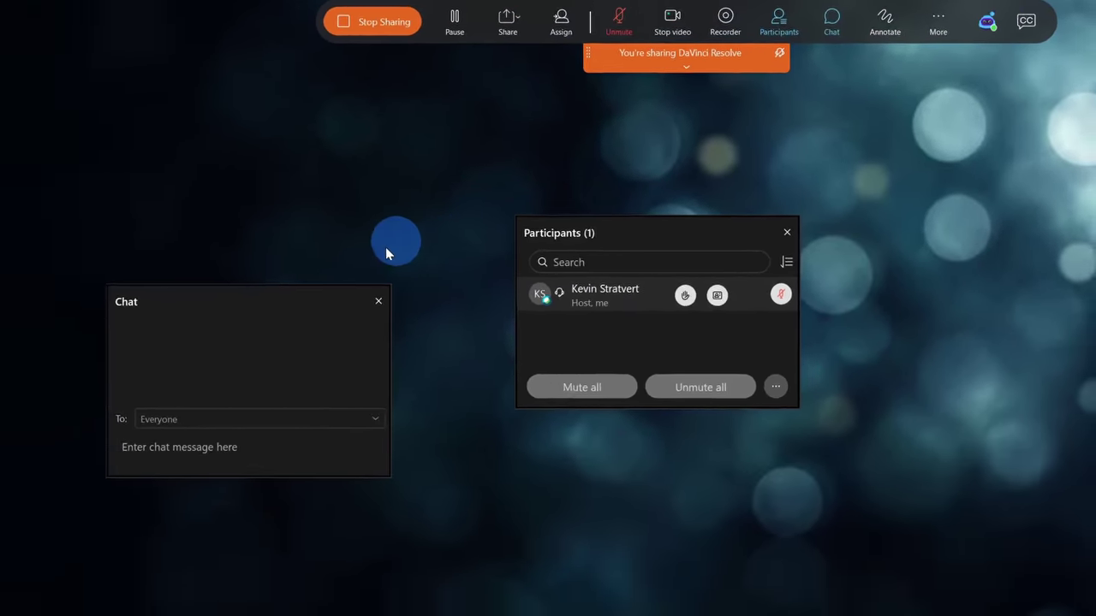
left_click_drag(303, 297, 395, 131)
left_click_drag(717, 193, 863, 117)
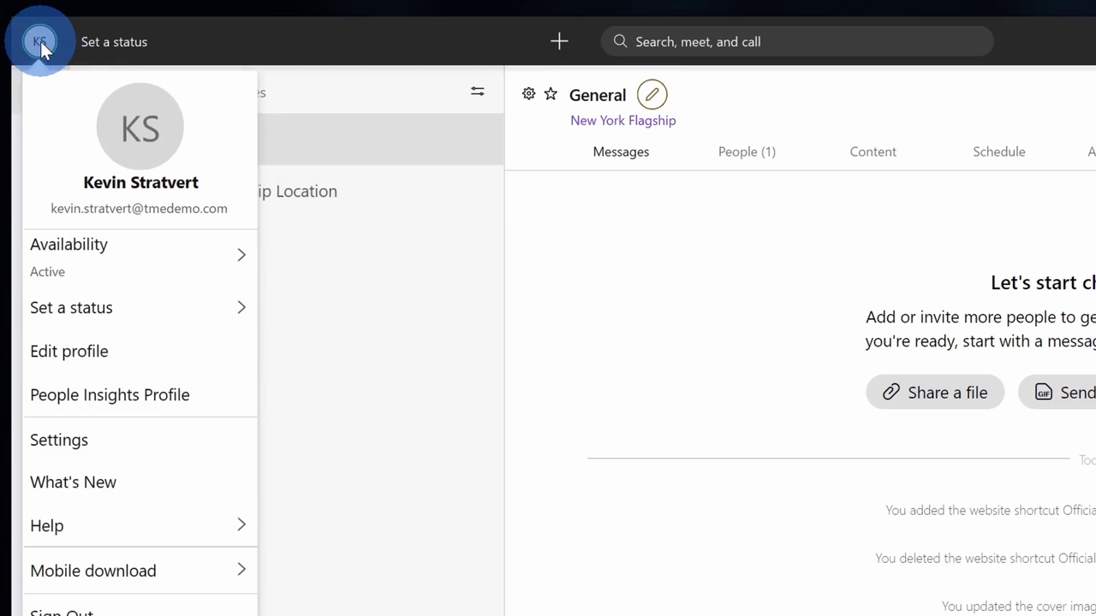
- In Edit profile, preview the snowy, green-mist, lavender and Sands covers, ending on light grey
left_click(199, 364)
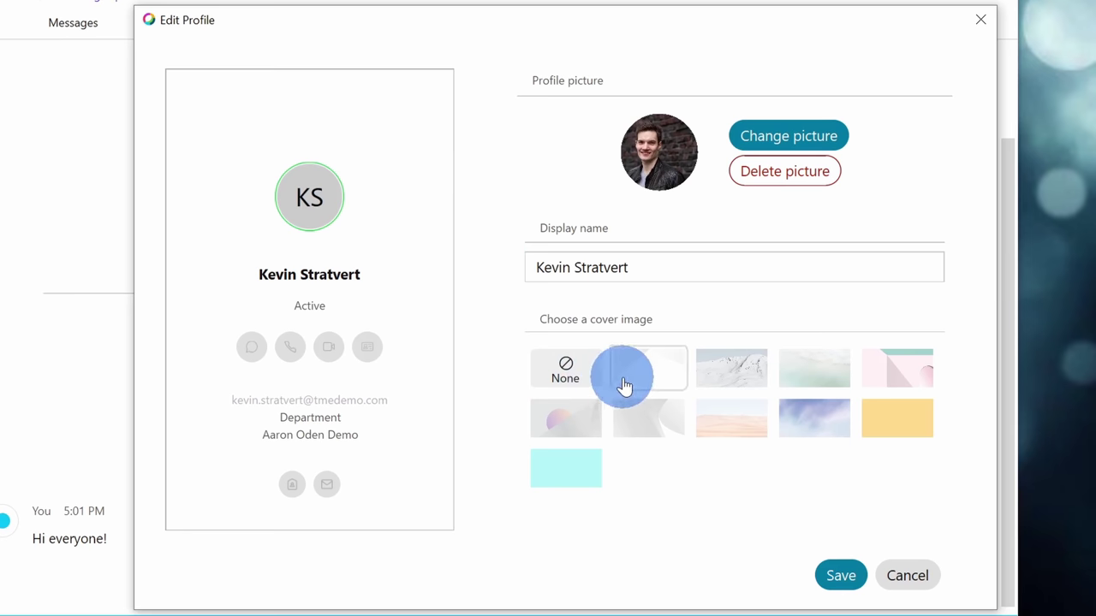
left_click(652, 369)
left_click(742, 378)
left_click(815, 377)
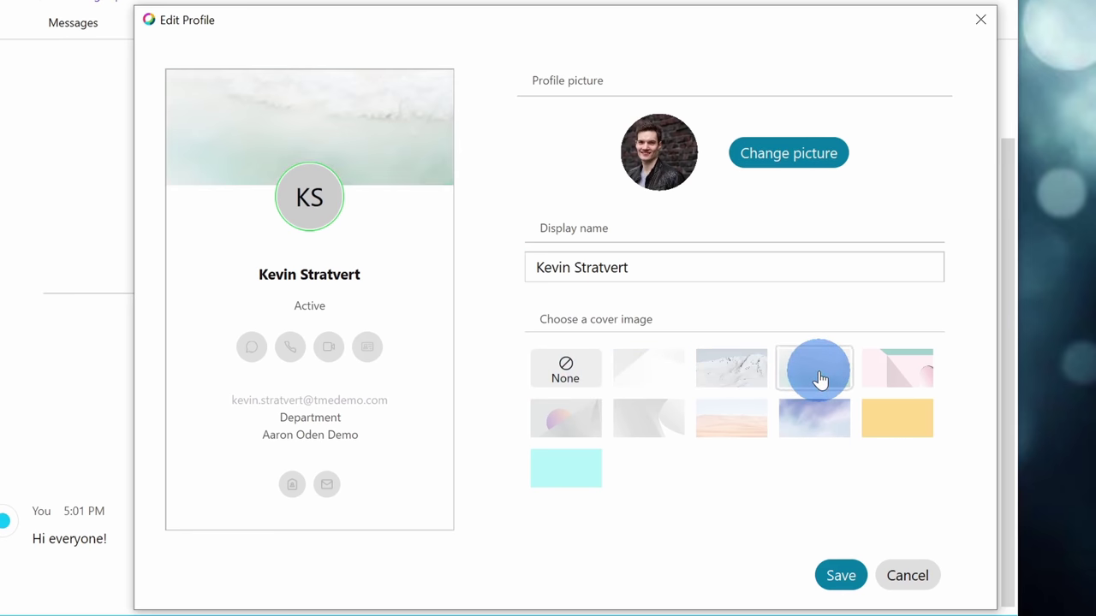
left_click(816, 428)
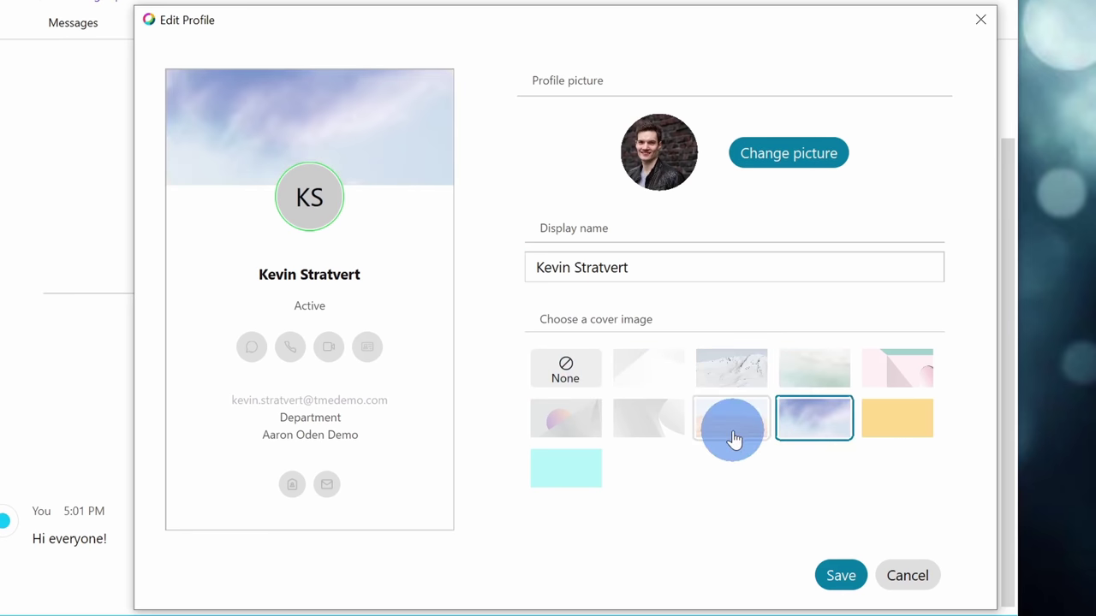
left_click(734, 438)
left_click(660, 433)
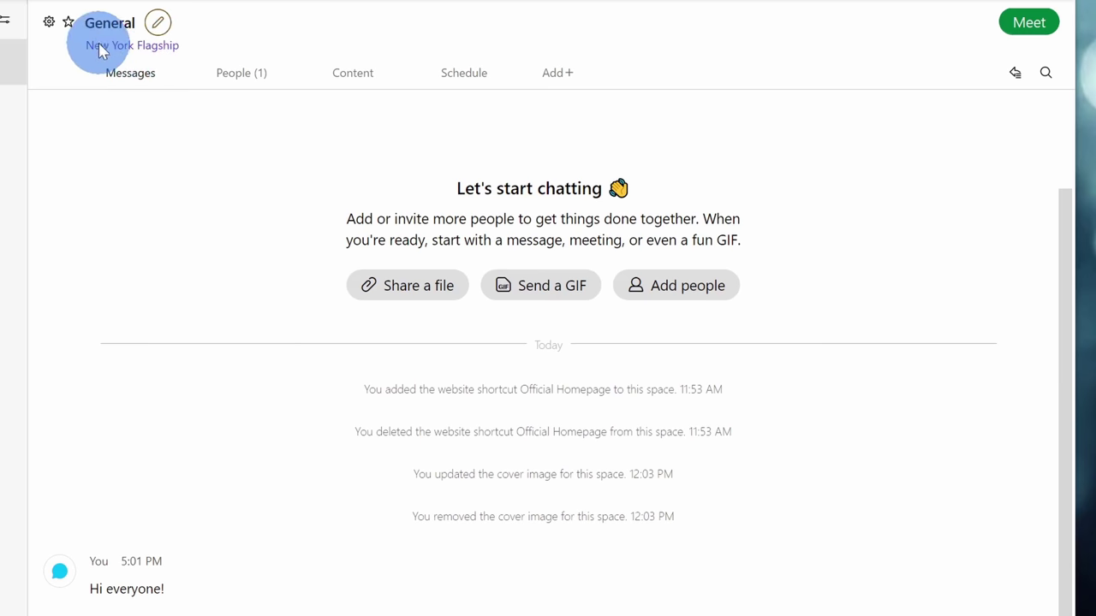
- Open the General space's profile editor from the pencil icon beside its name
left_click(162, 33)
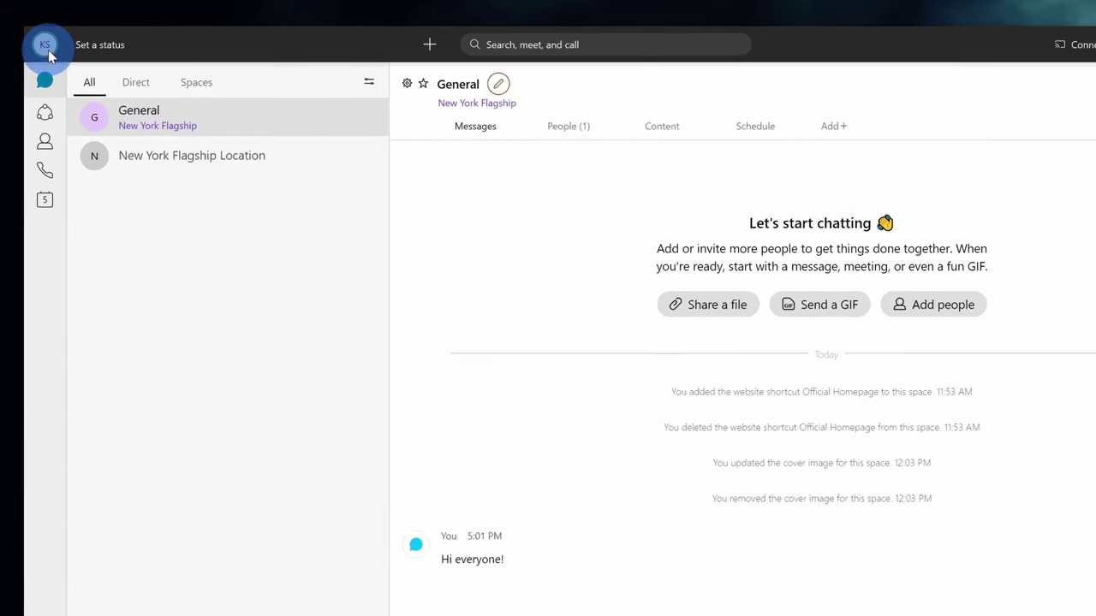
- Open Settings > Appearance from the profile menu and scroll through the Themes grid
left_click(47, 48)
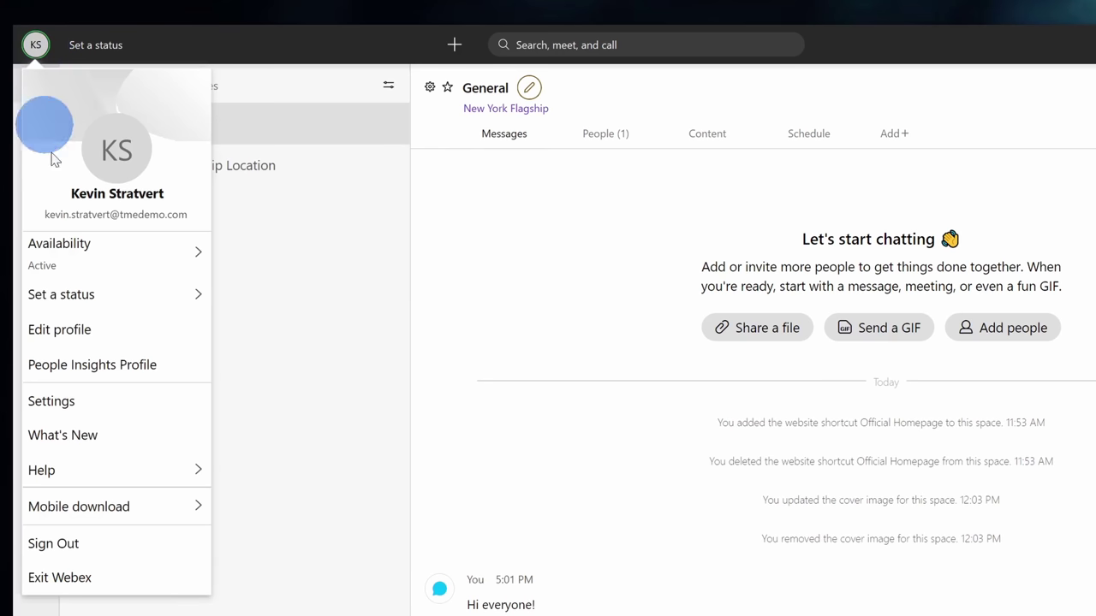
left_click(107, 402)
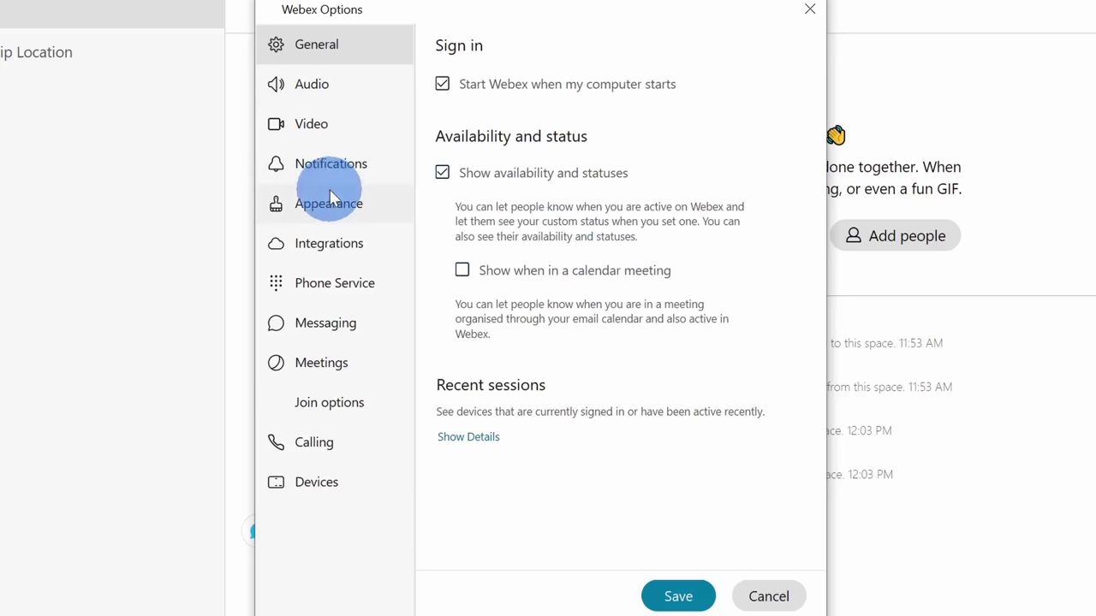
left_click(358, 207)
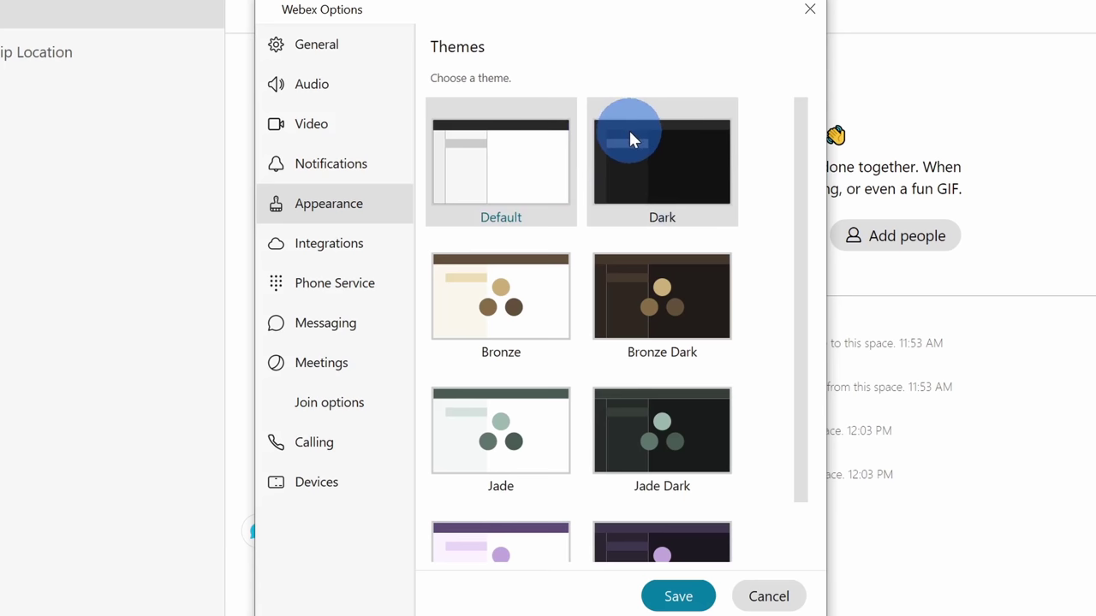
scroll(605, 131, "down", 1)
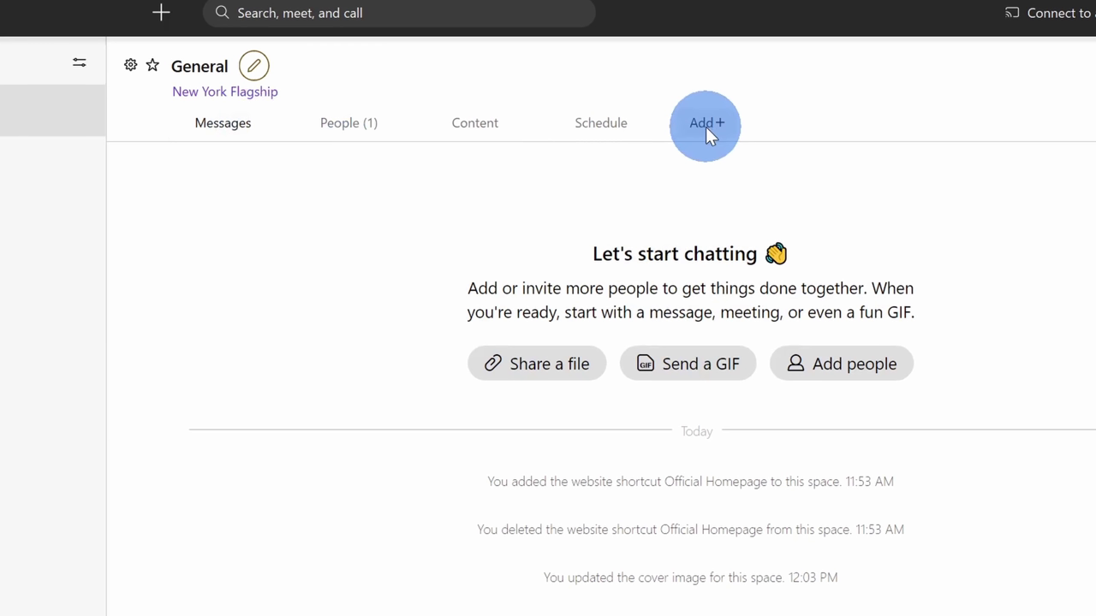
left_click(706, 125)
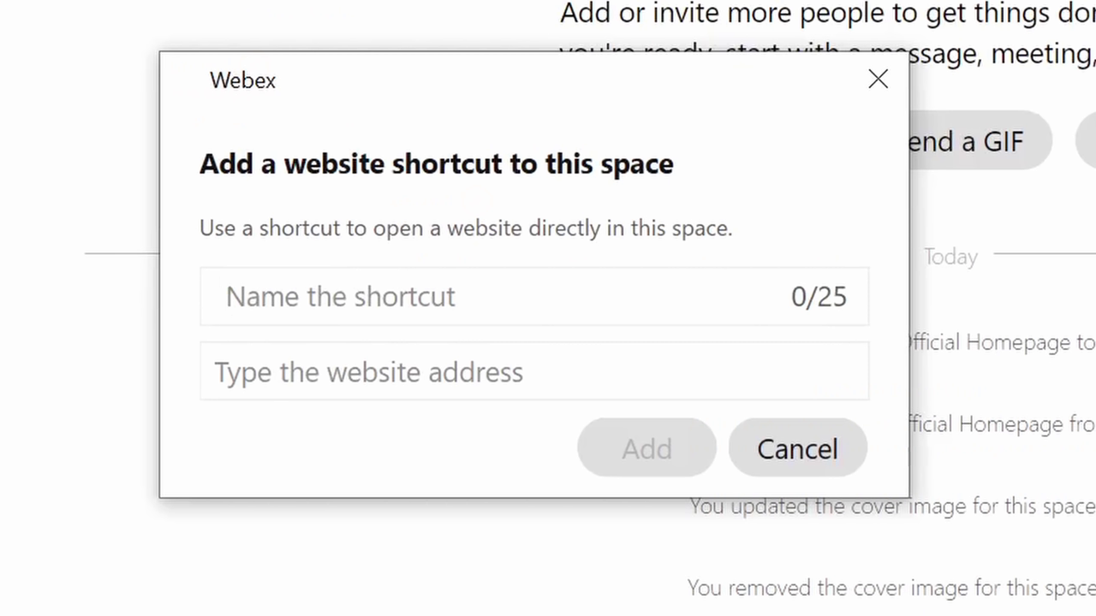
left_click(462, 299)
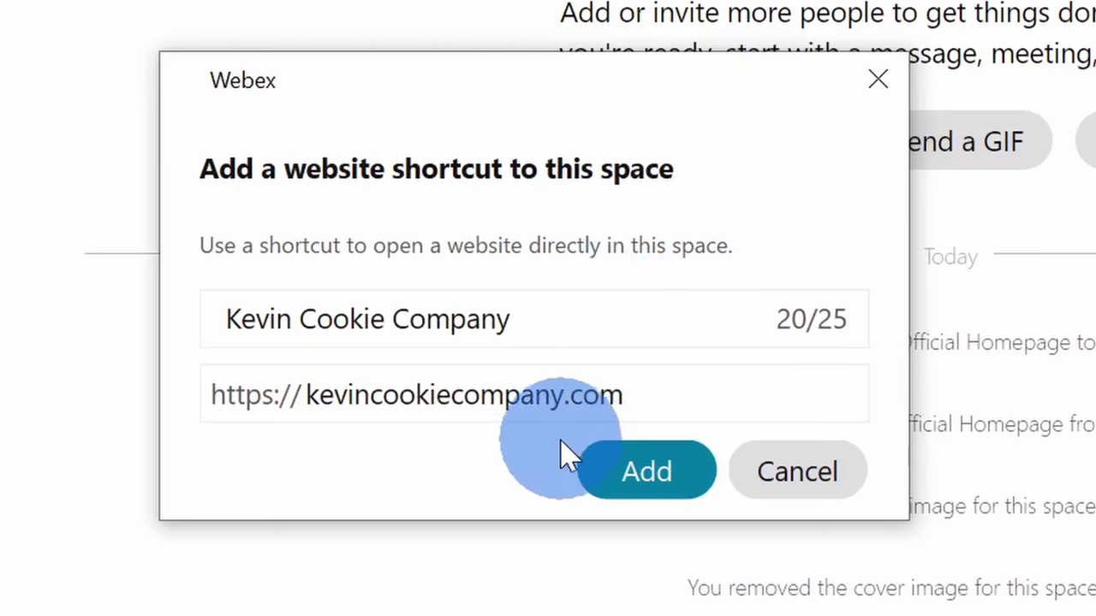
left_click(657, 495)
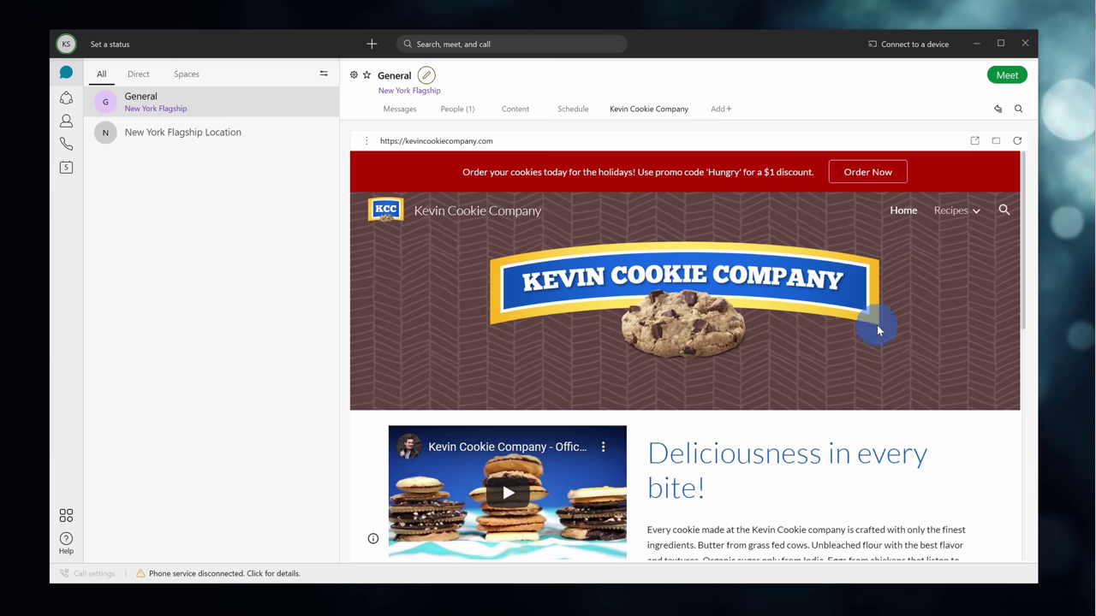
- Scroll down and back up through the embedded Kevin Cookie Company website
scroll(885, 313, "down", 10)
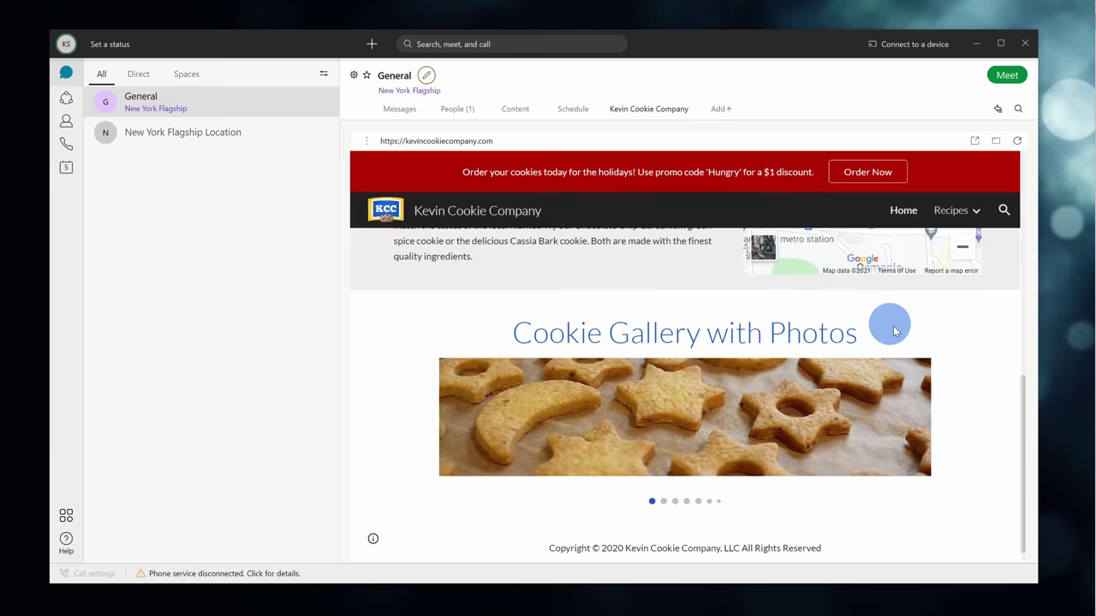
scroll(890, 321, "up", 8)
scroll(993, 449, "up", 2)
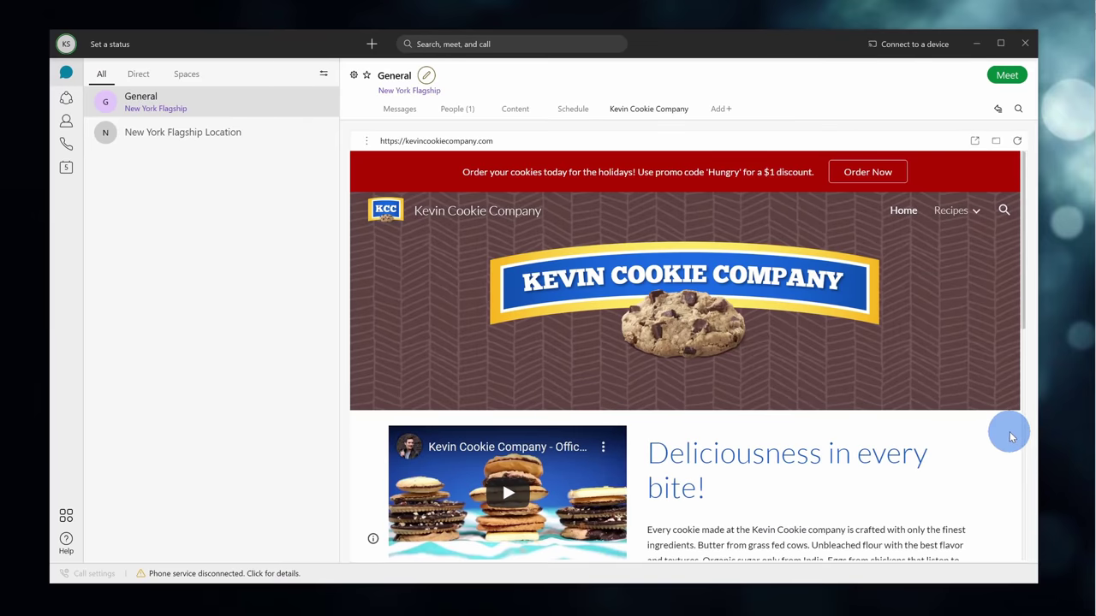